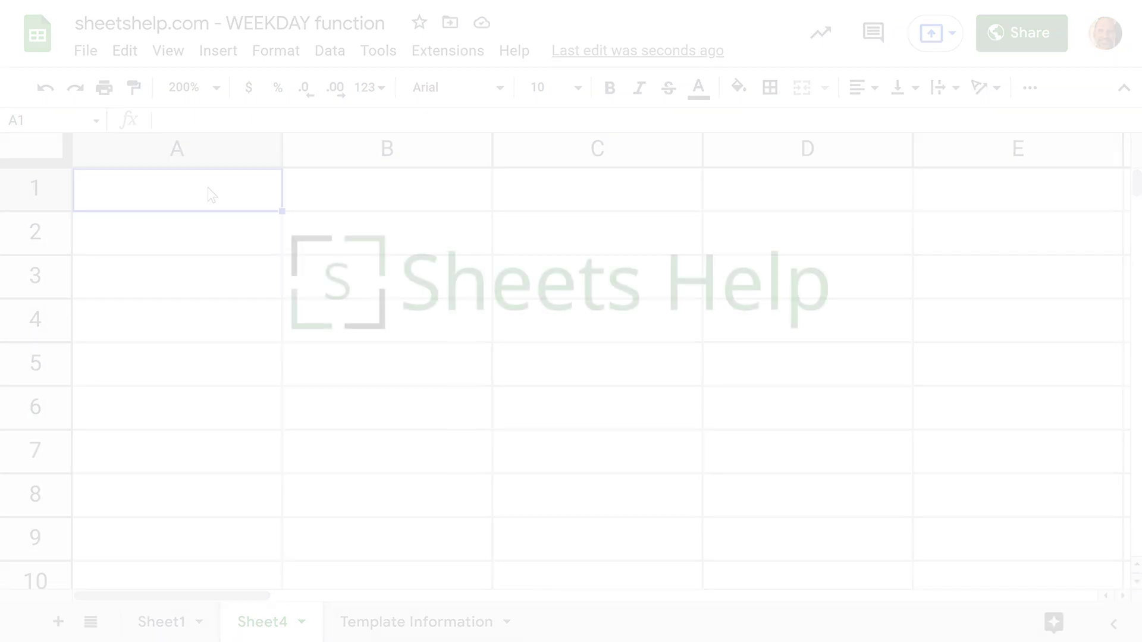
# Step: Enter =TODAY() in A1 and confirm it shows 12/29/2021
pyautogui.write('=TODA')
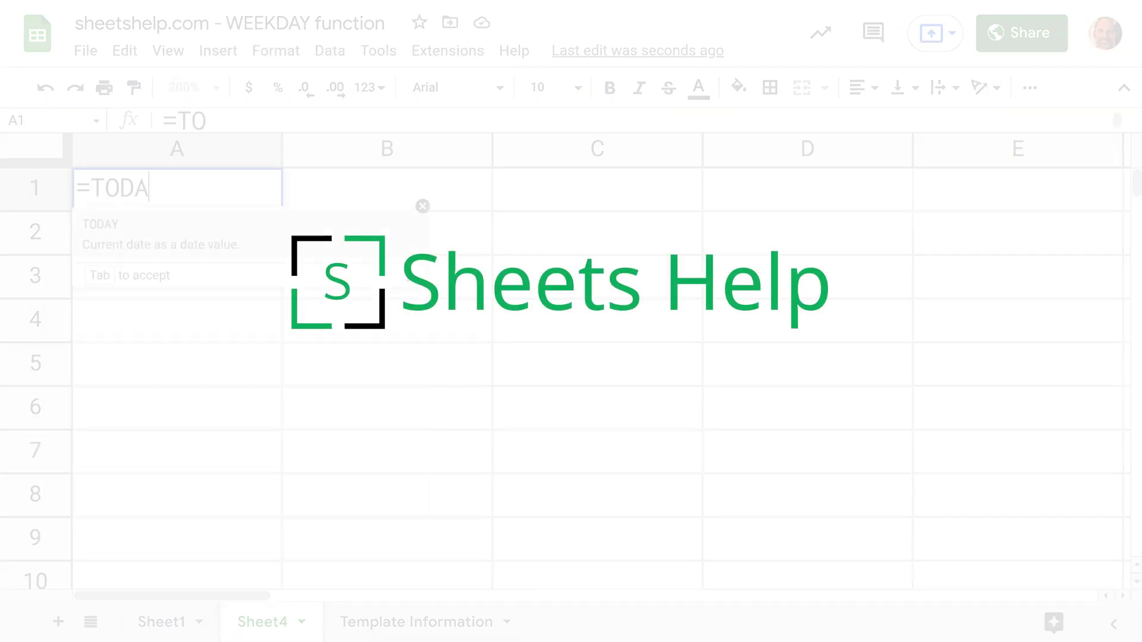
pyautogui.write('Y(')
pyautogui.press('Return')
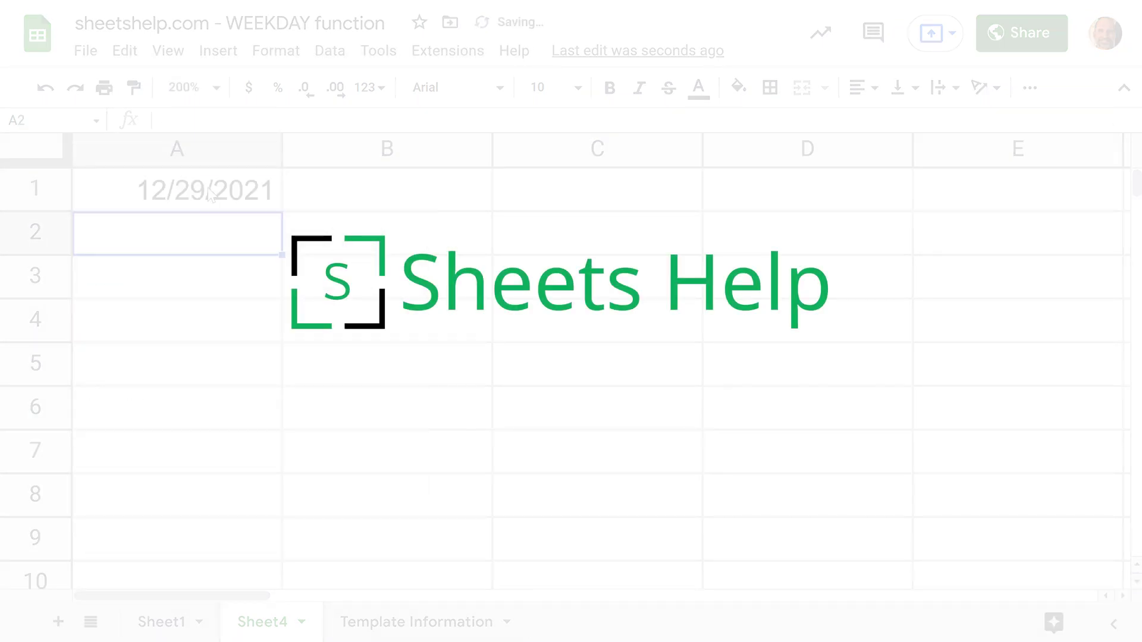
pyautogui.click(209, 194)
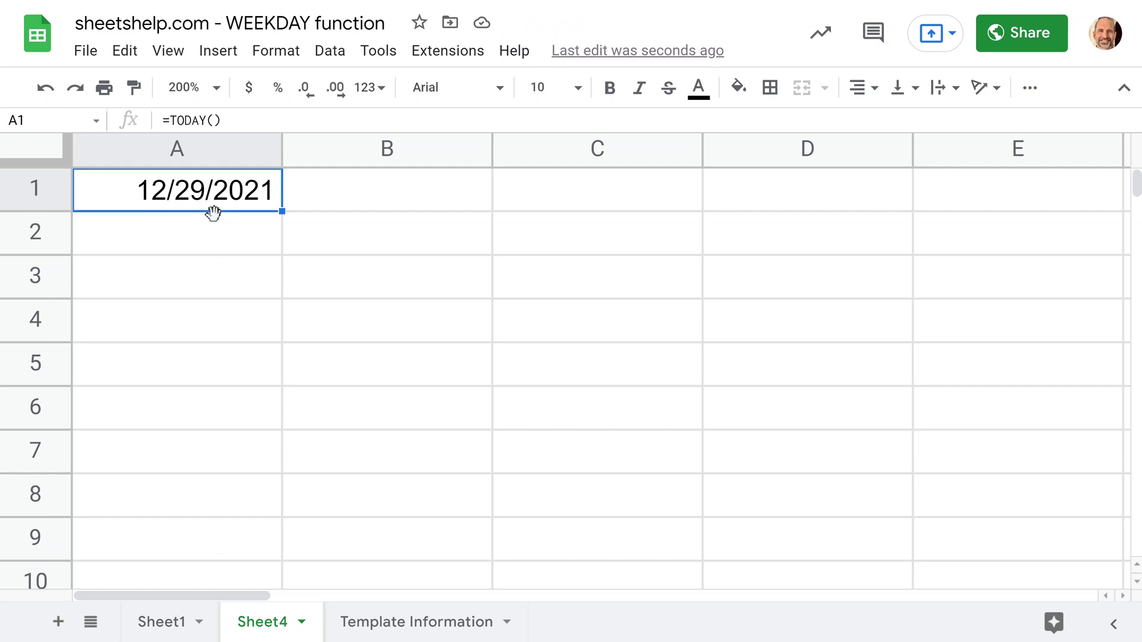
# Step: Enter =WEEKDAY(A1) in B1, returning 4 for A1's date
pyautogui.click(433, 208)
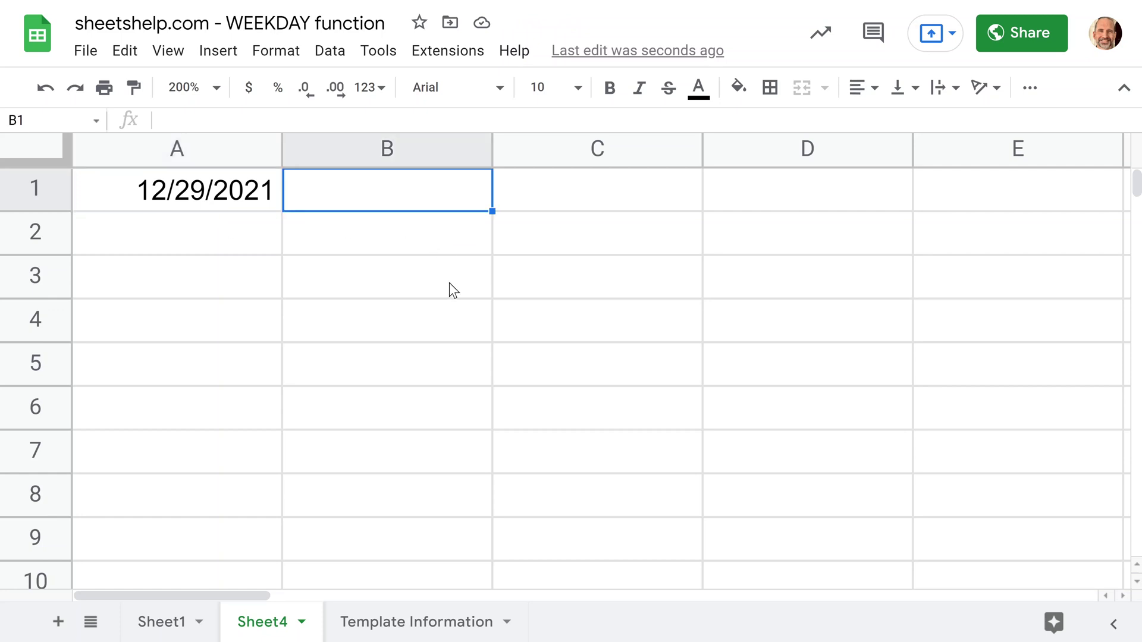
pyautogui.write('=W')
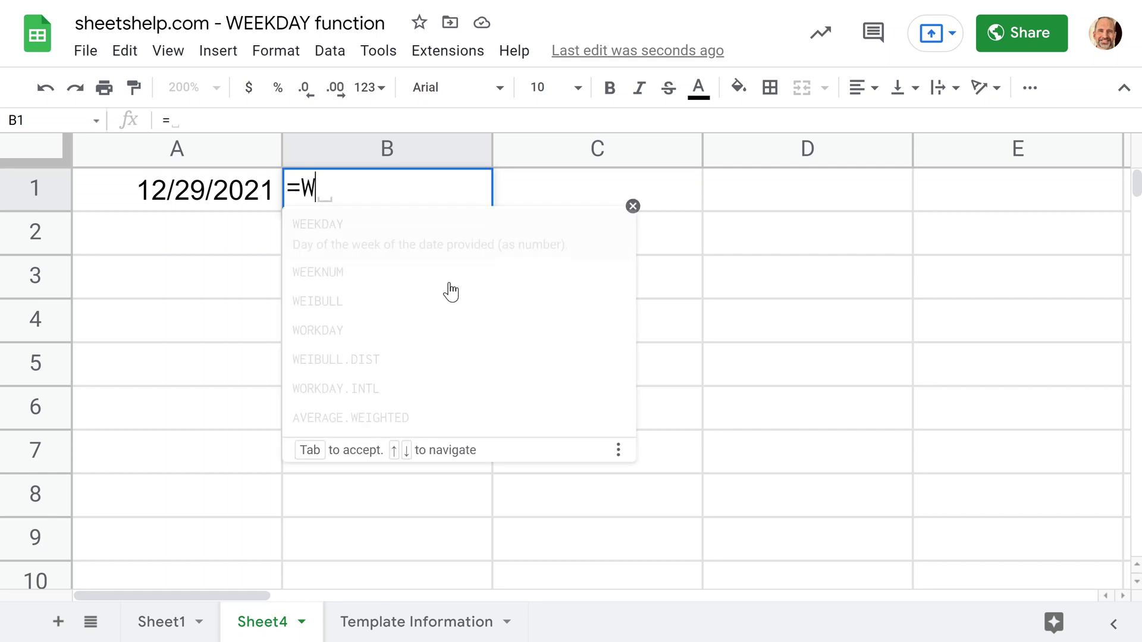
pyautogui.write('EEK')
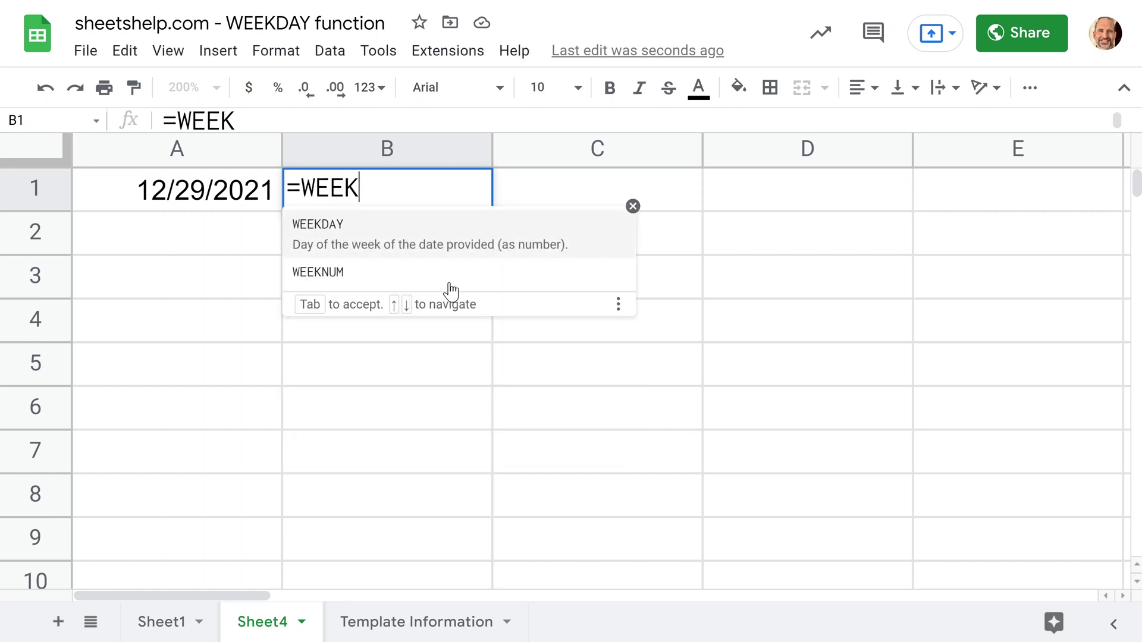
pyautogui.write('DAY')
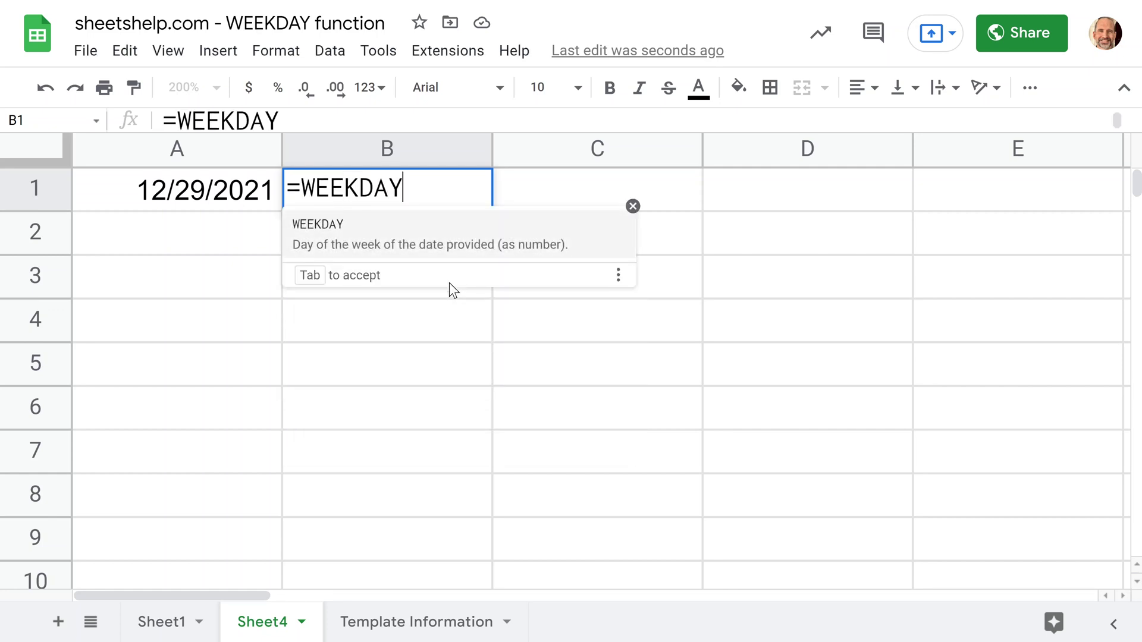
pyautogui.write('(')
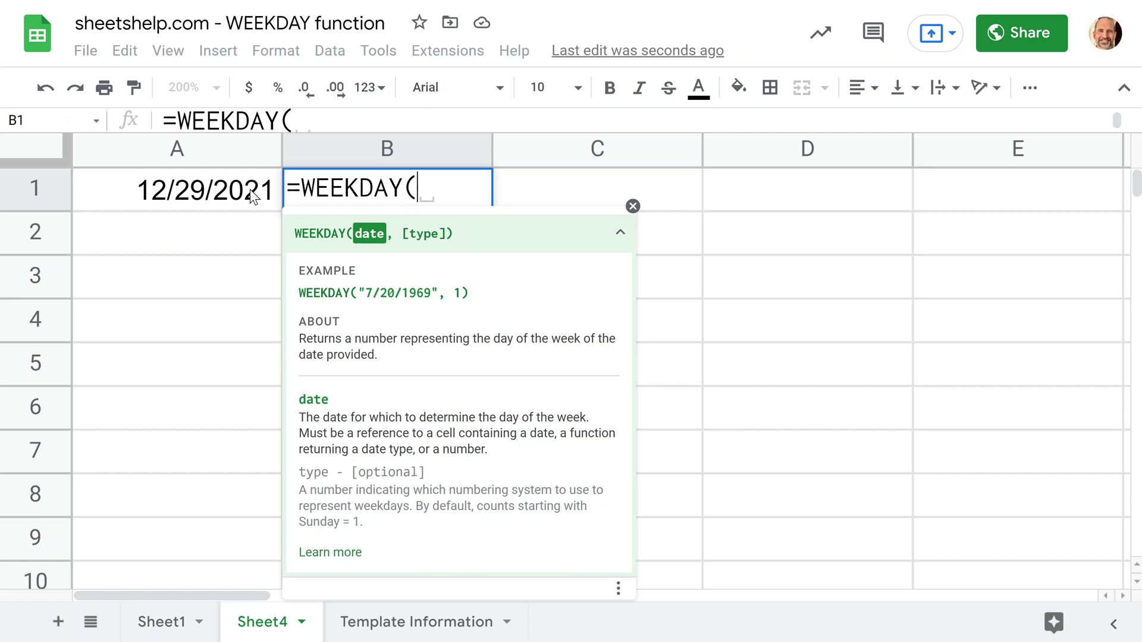
pyautogui.click(253, 196)
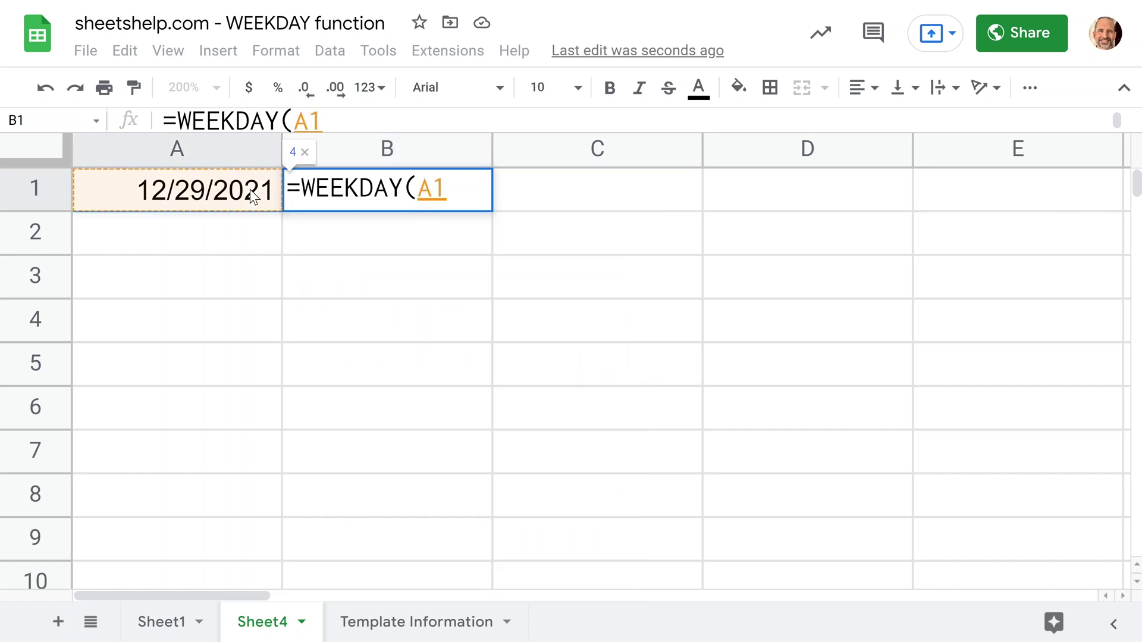
pyautogui.write(')')
pyautogui.press('Return')
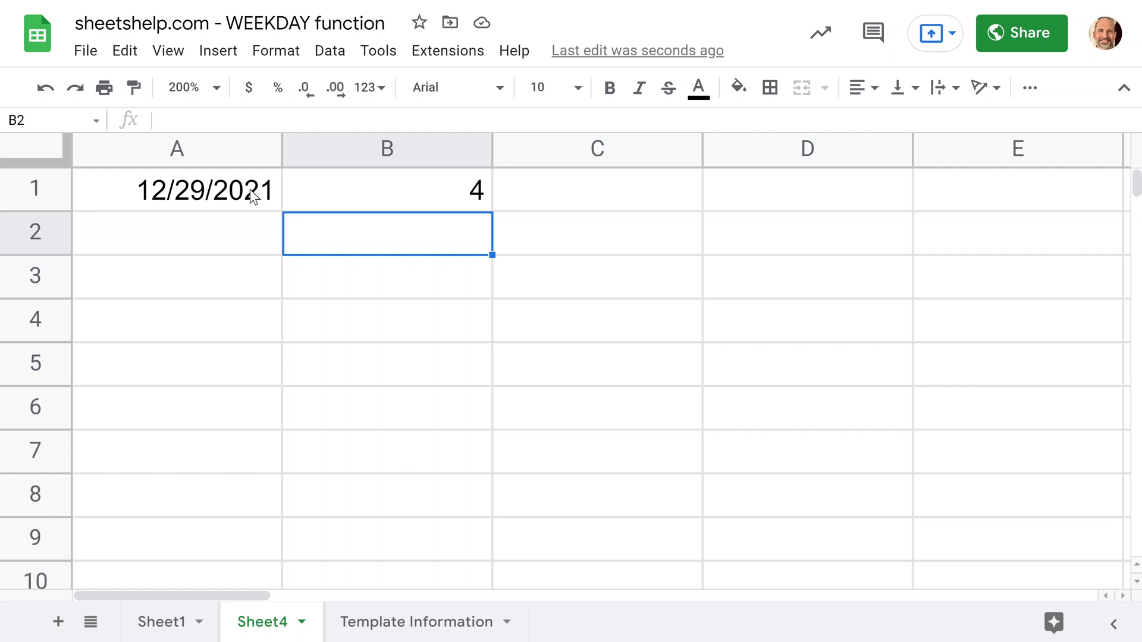
# Step: Reopen B1's =WEEKDAY(A1) formula and highlight the optional [type] argument in its help
pyautogui.click(395, 202)
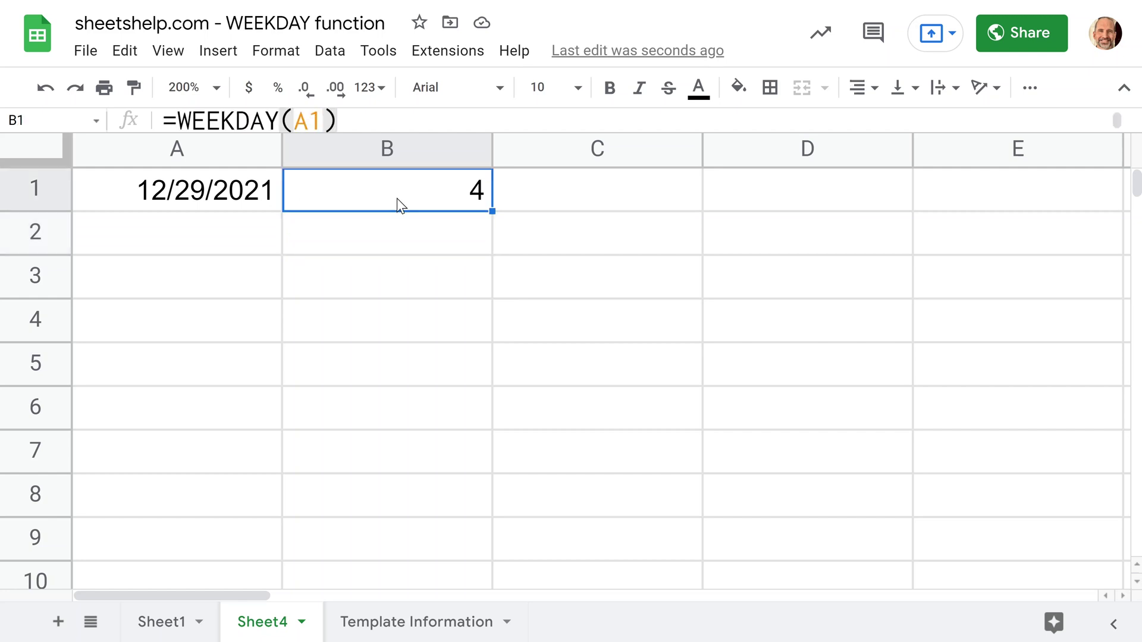
pyautogui.doubleClick(394, 202)
pyautogui.press('Escape')
pyautogui.press('Return')
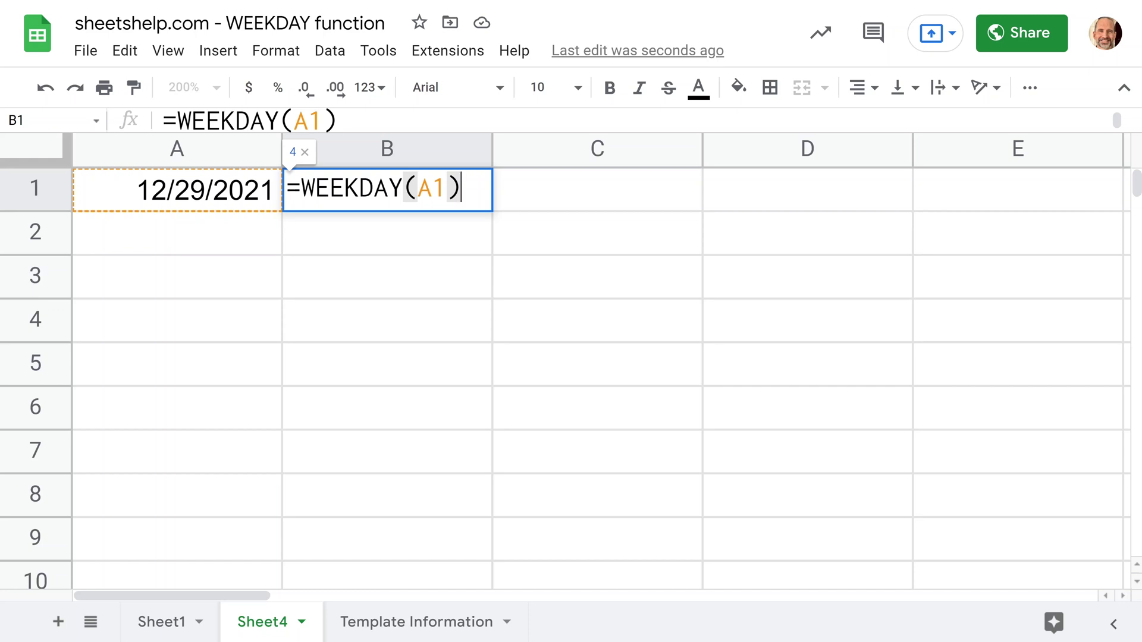
pyautogui.press('Left')
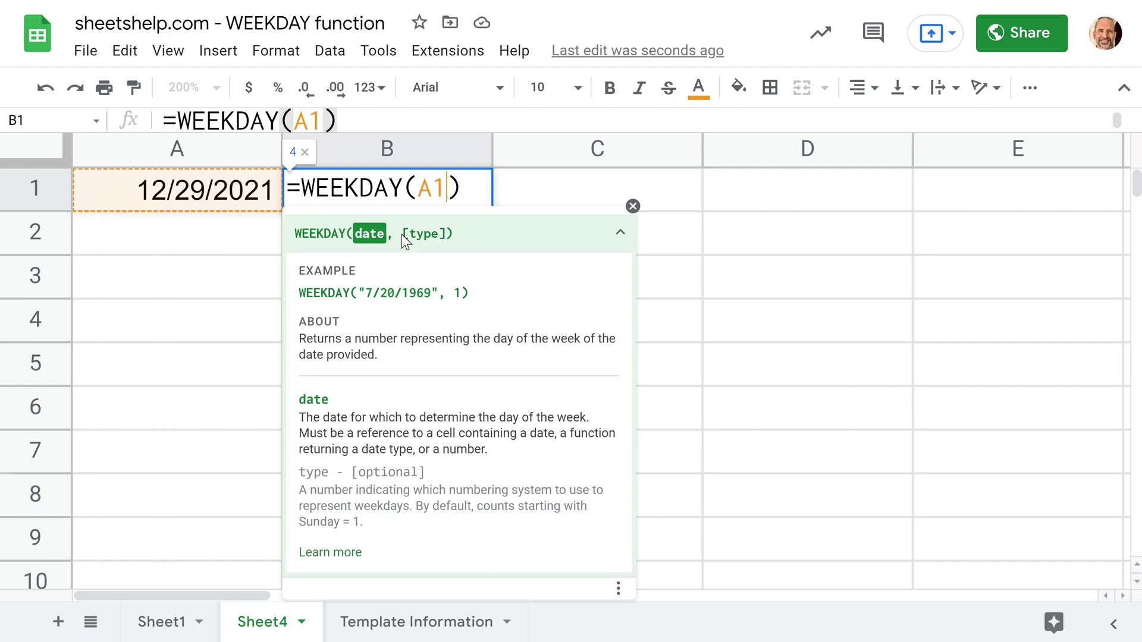
pyautogui.moveTo(403, 234); pyautogui.dragTo(446, 235)
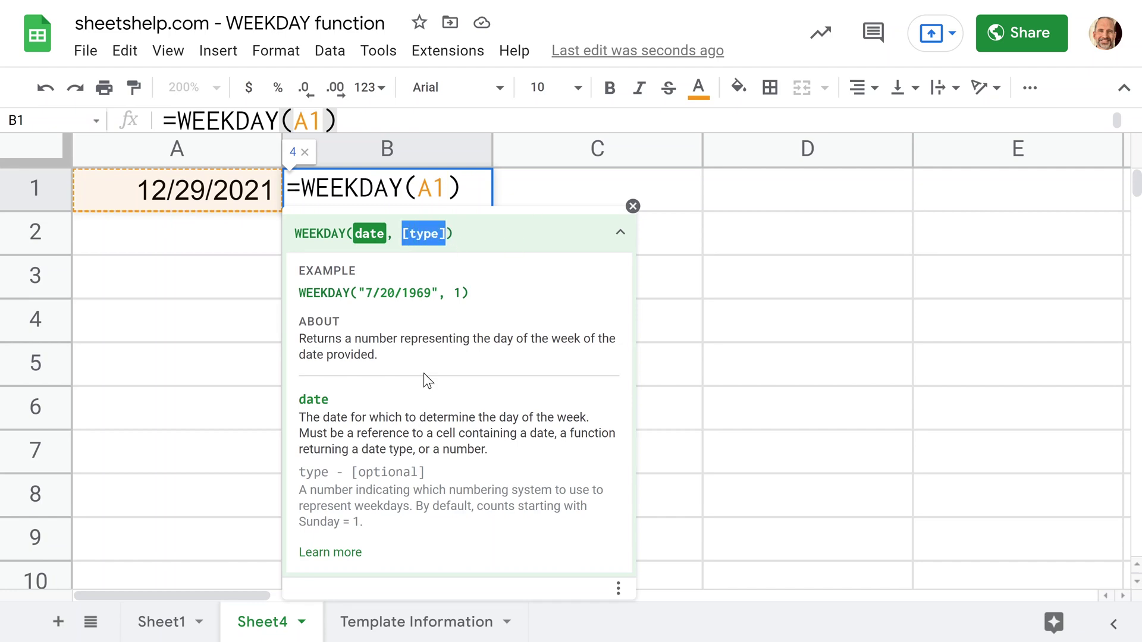
# Step: Open the sheetshelp.com WEEKDAY article and scroll through its syntax and related functions
pyautogui.click(346, 552)
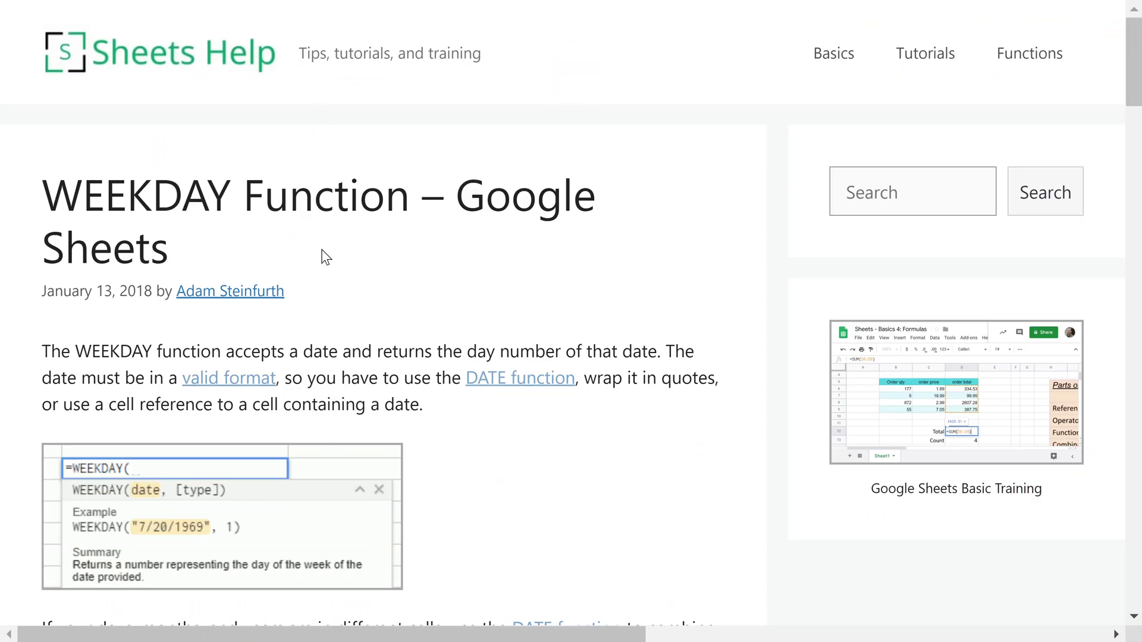
pyautogui.scroll(-10, 326, 257)
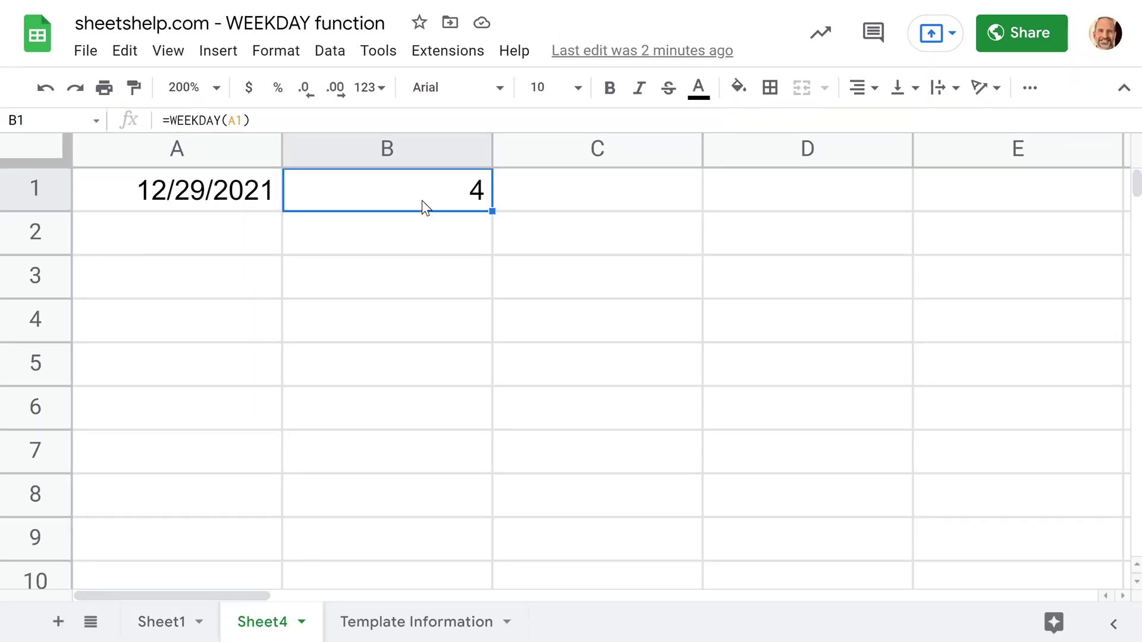
# Step: Add type argument 2 so B1 holds =WEEKDAY(A1,2), returning 3
pyautogui.doubleClick(424, 207)
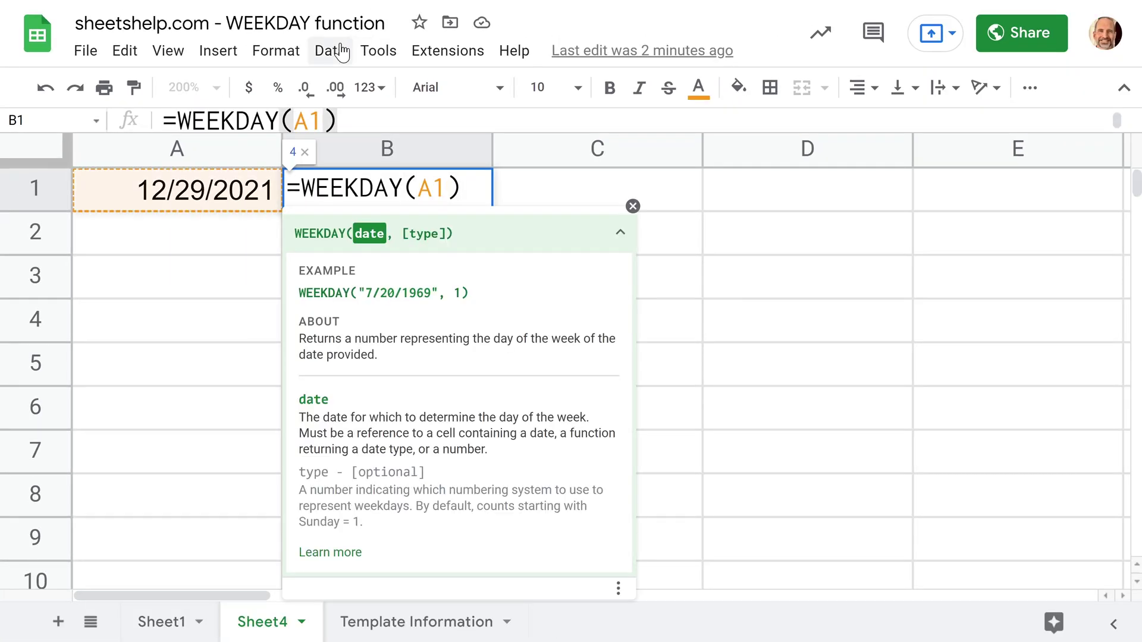
pyautogui.write(',2')
pyautogui.press('Return')
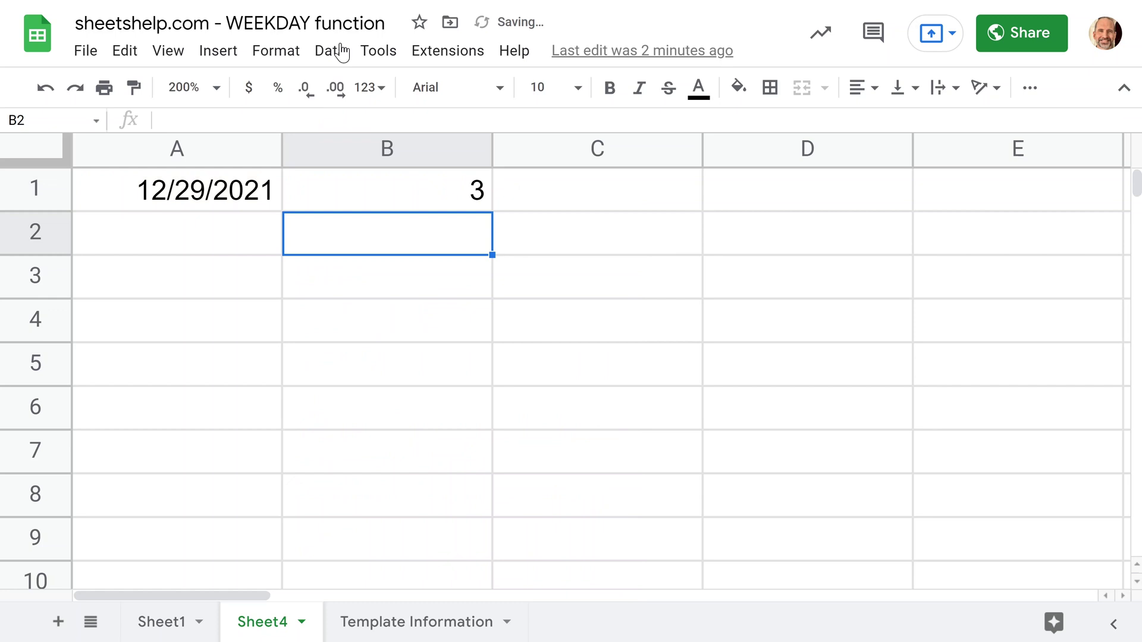
pyautogui.click(446, 208)
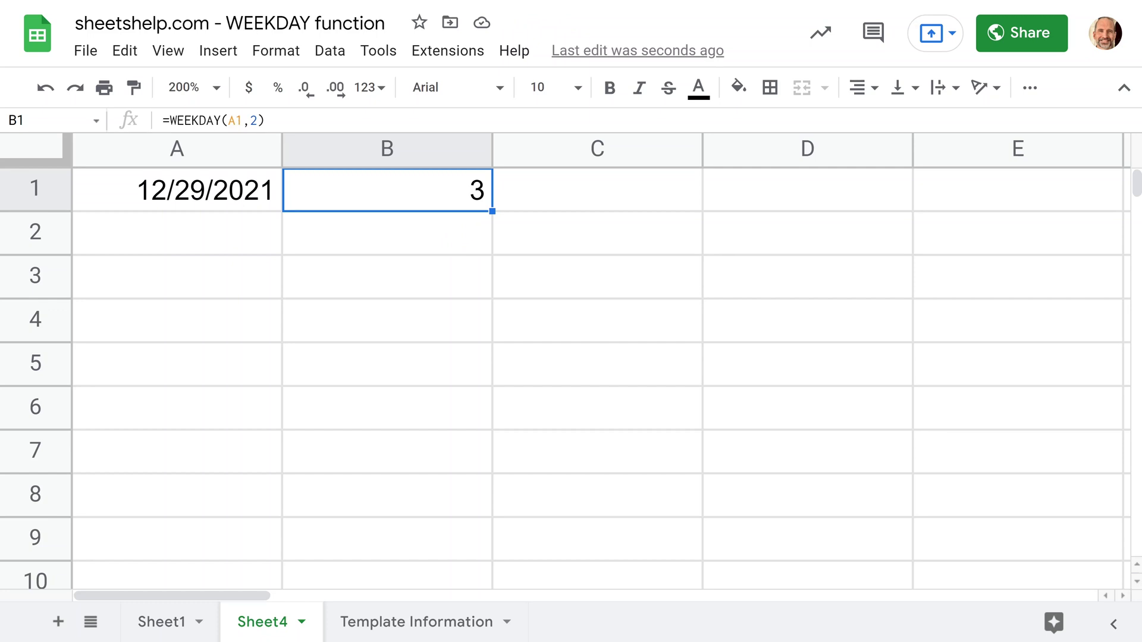
# Step: Inspect B1's formula without changes, check A1's =TODAY() formula, and select B2
pyautogui.press('F2')
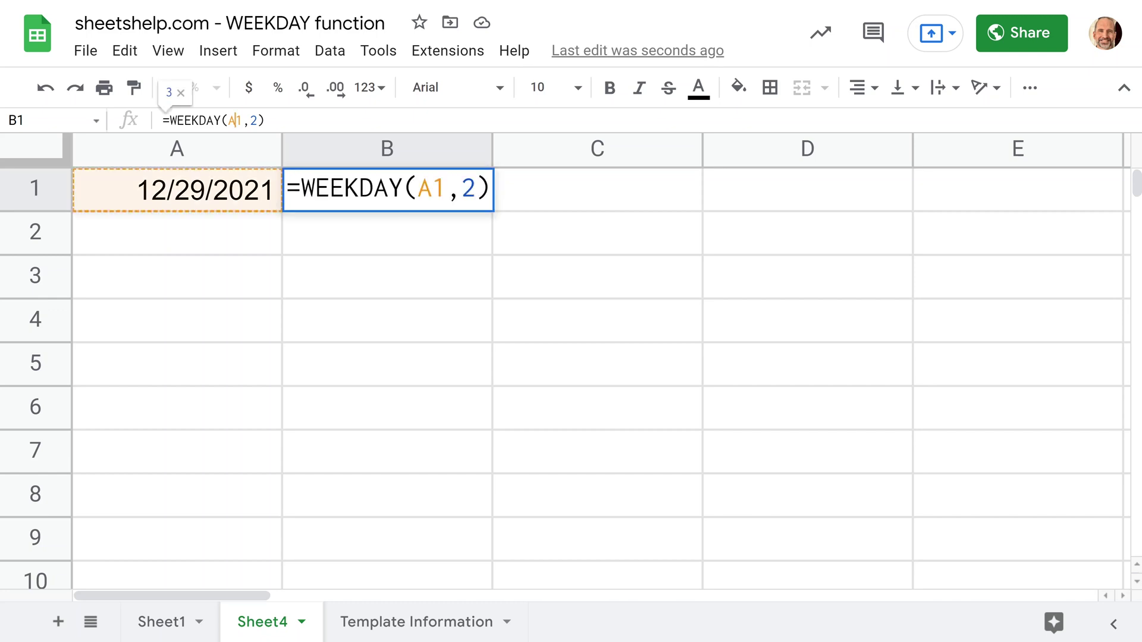
pyautogui.press('Left')
pyautogui.press('Left')
pyautogui.press('Left')
pyautogui.press('Left')
pyautogui.press('Left')
pyautogui.hotkey('shift', 'Right')
pyautogui.hotkey('shift', 'Right')
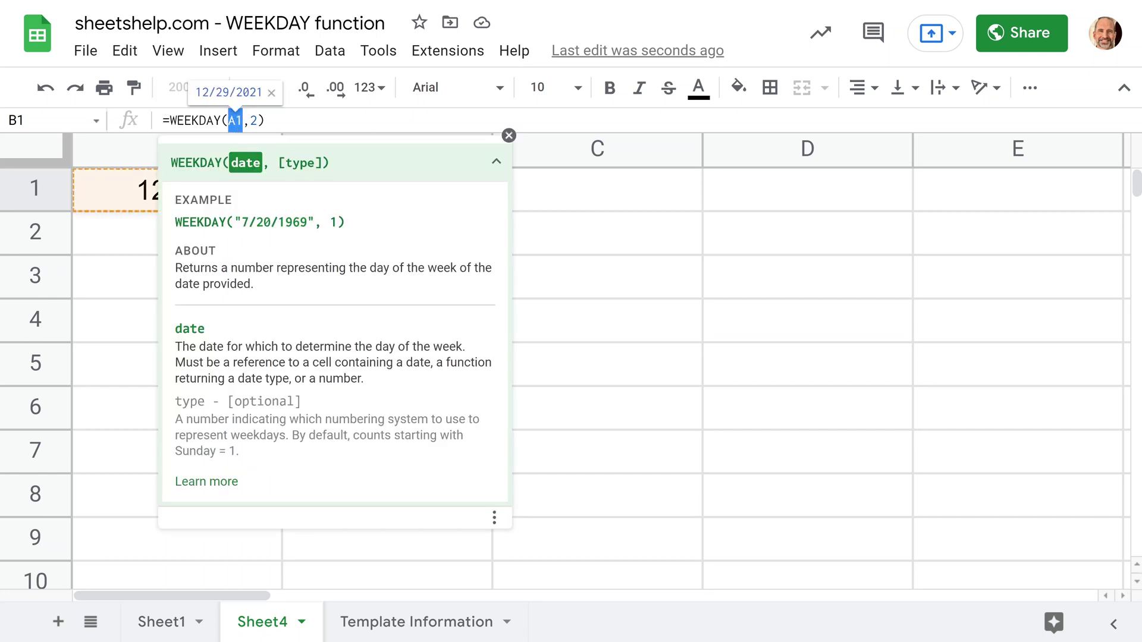
pyautogui.press('Escape')
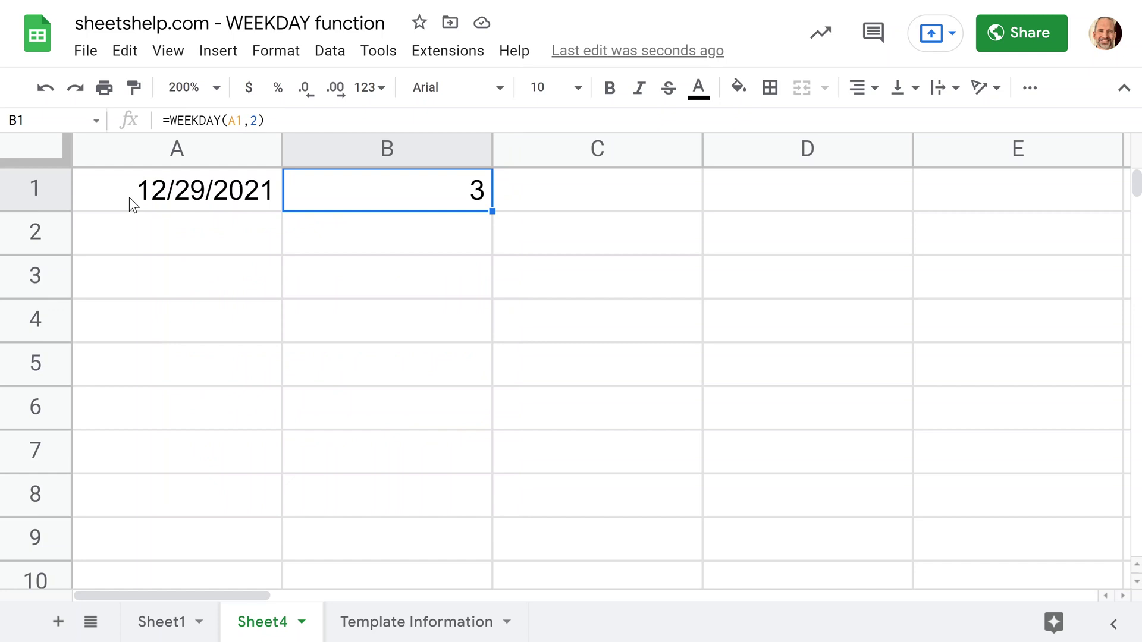
pyautogui.click(202, 196)
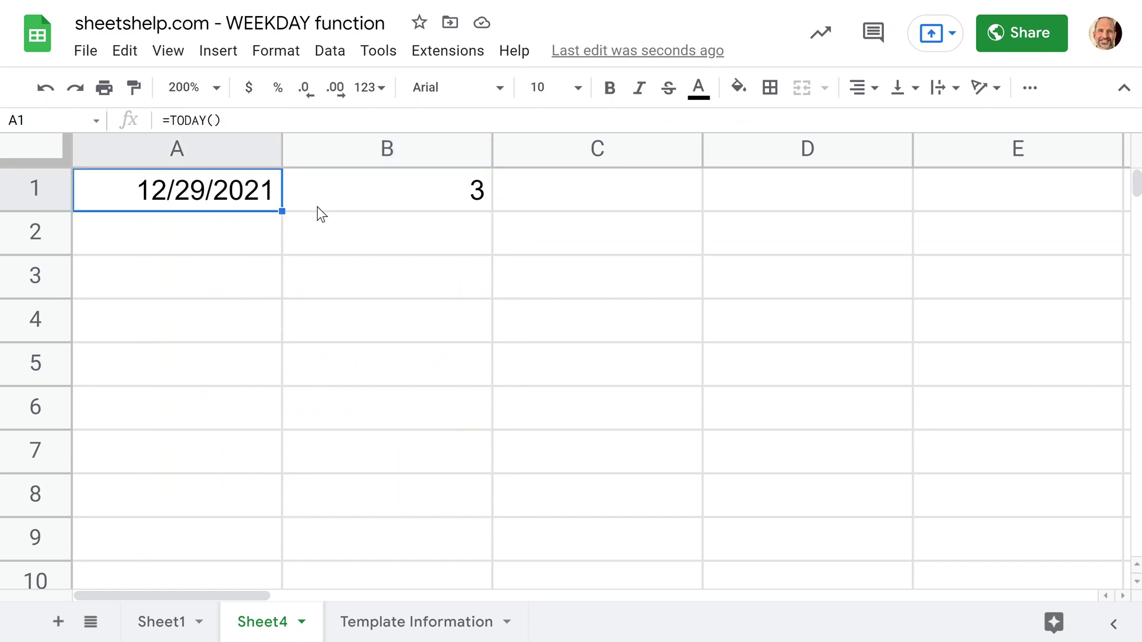
pyautogui.click(351, 242)
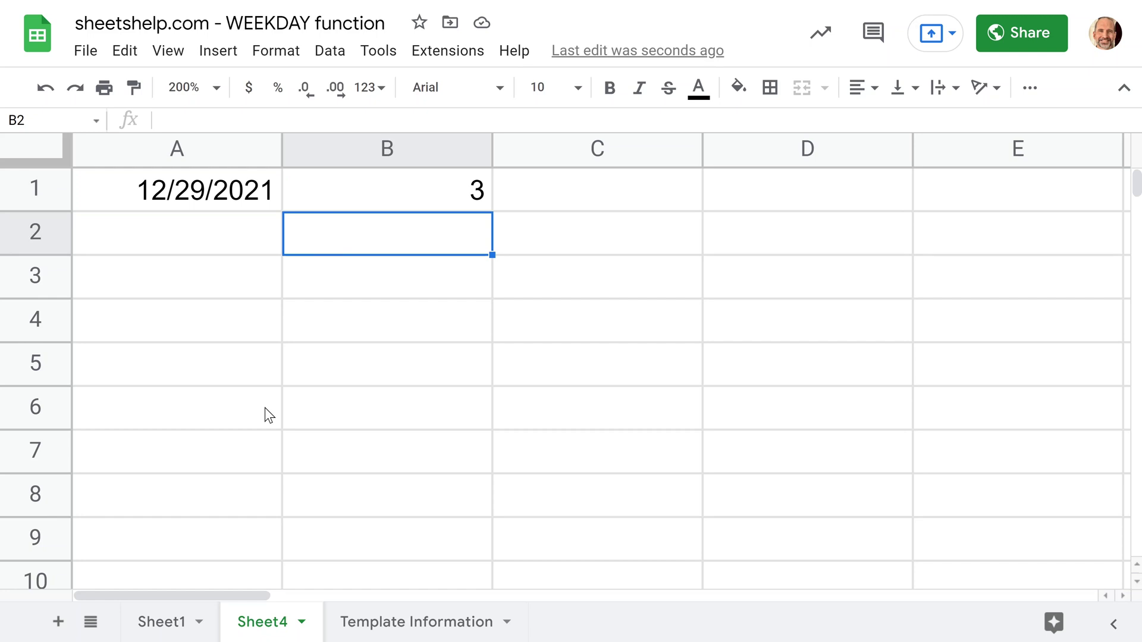
# Step: Enter =WEEKDAY("12/29/2021") in B2, returning 4, then begin a WEEKDAY formula in B3
pyautogui.write('=WEEKDAY(')
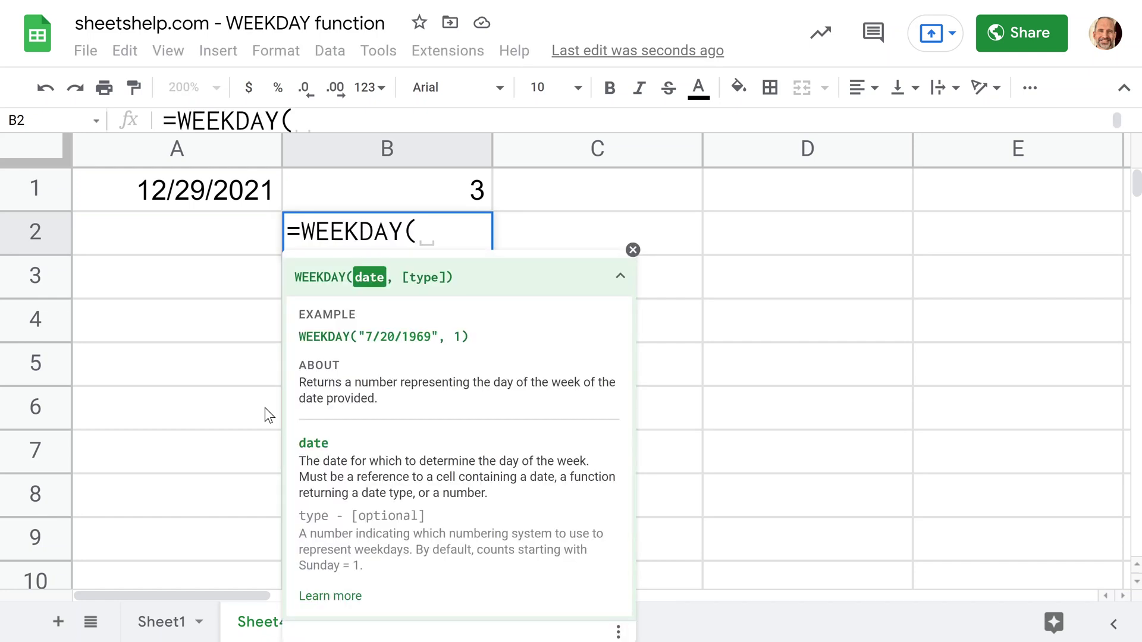
pyautogui.write('"12/')
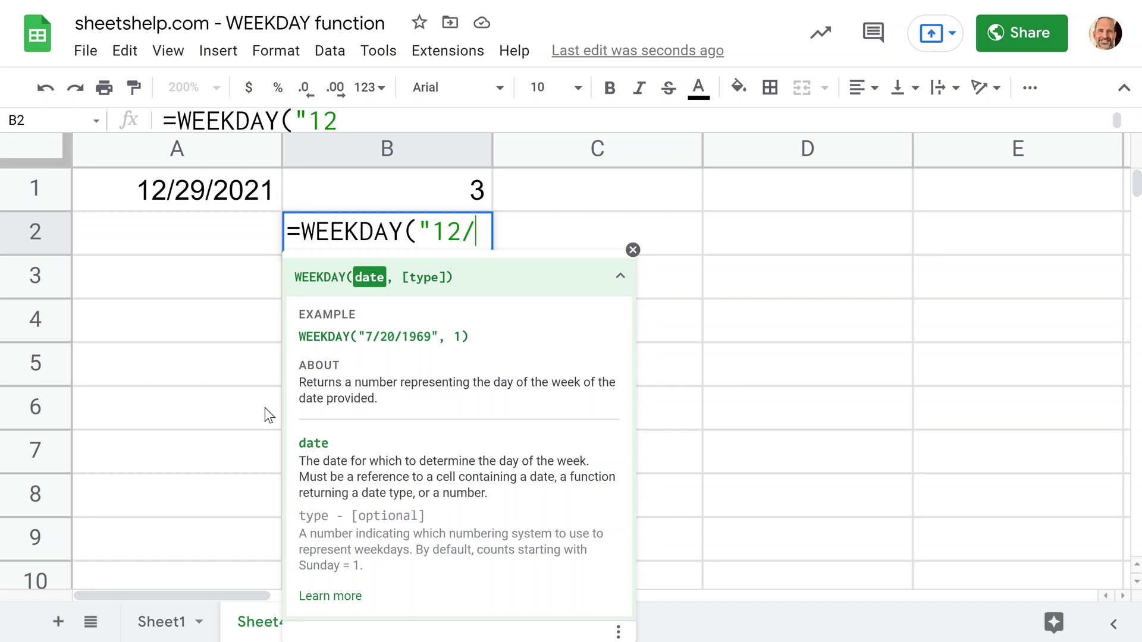
pyautogui.write('28')
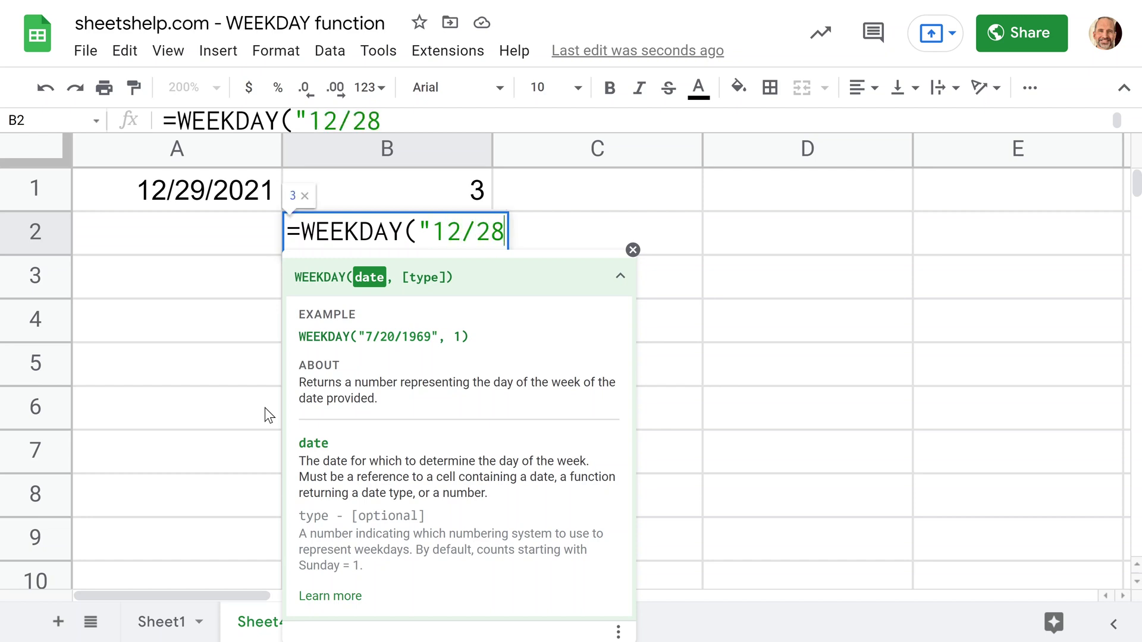
pyautogui.press('BackSpace')
pyautogui.write('9/')
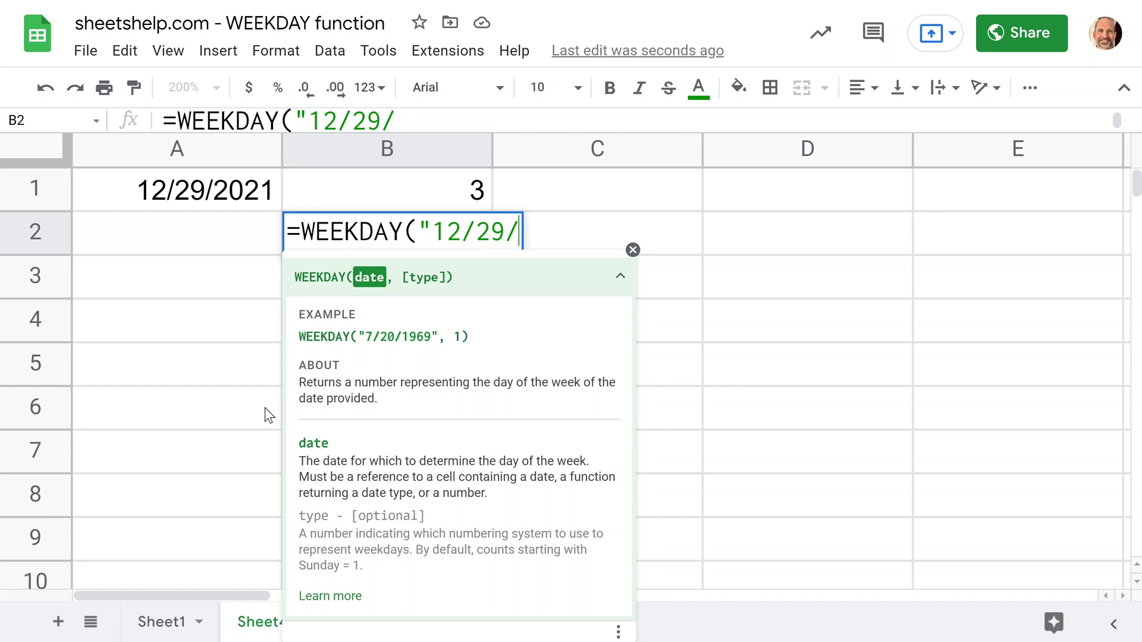
pyautogui.write('2021')
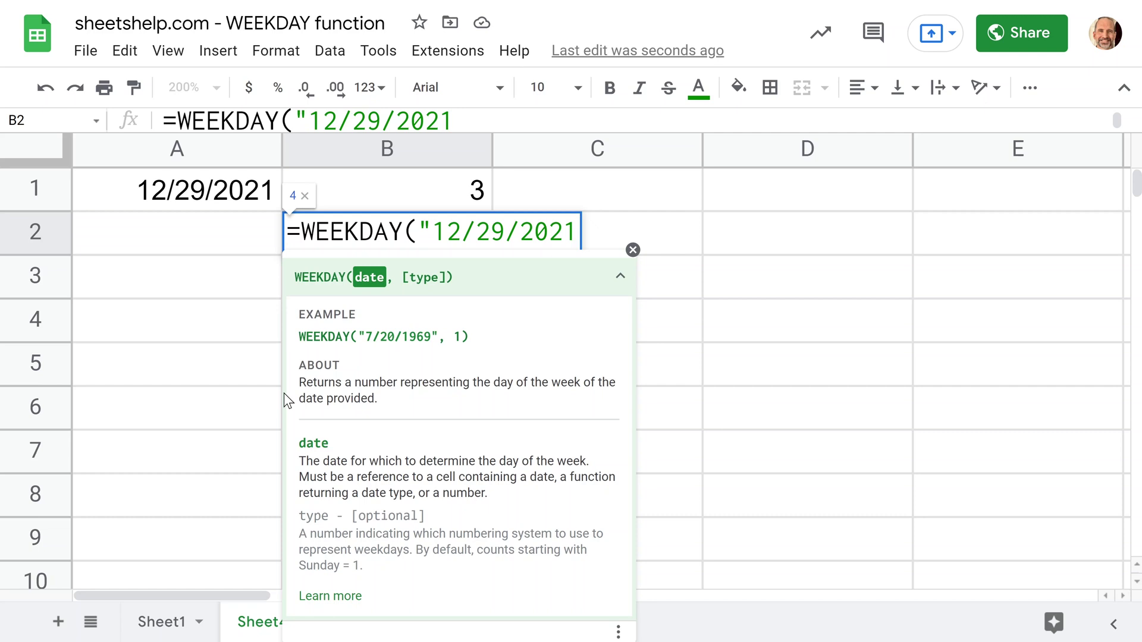
pyautogui.write('")')
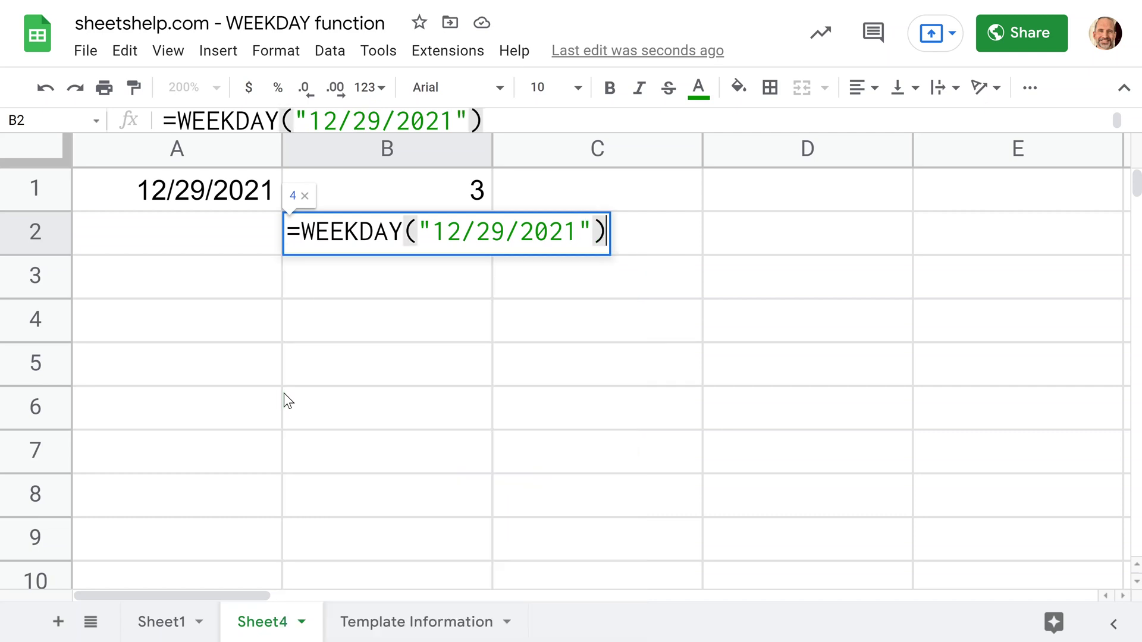
pyautogui.press('Return')
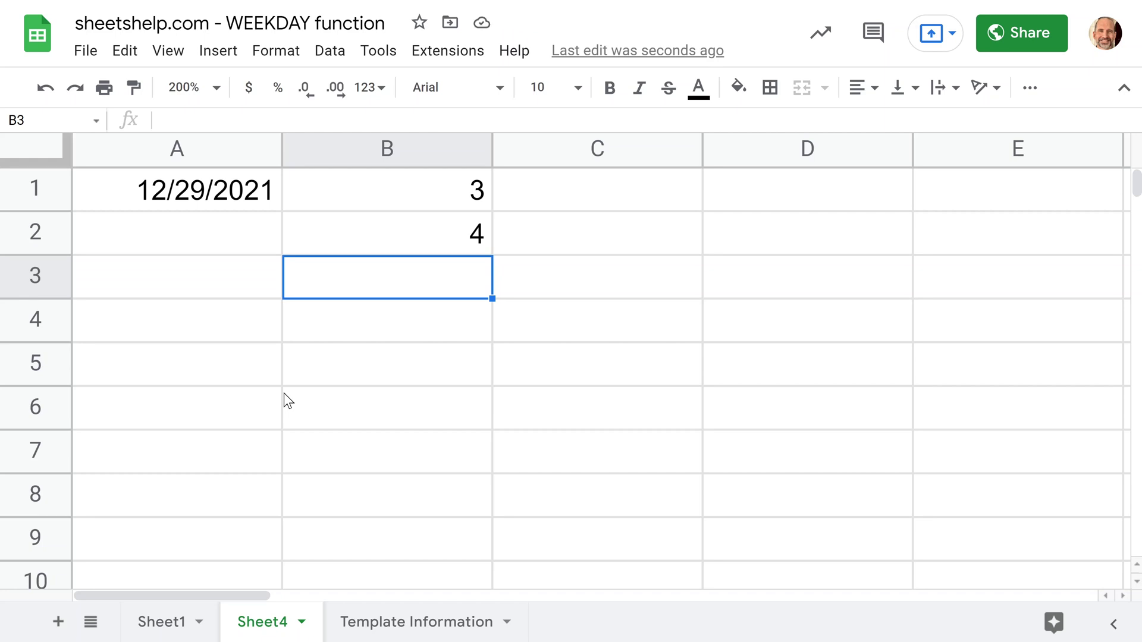
pyautogui.write('=WEK')
pyautogui.press('BackSpace')
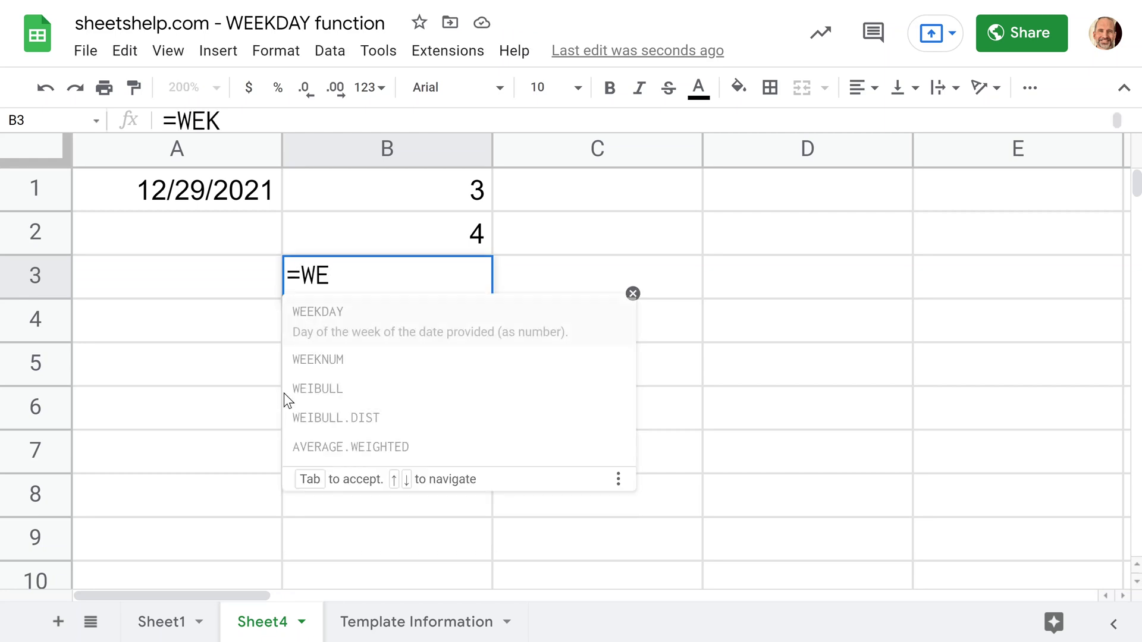
pyautogui.write('EKDAY(D')
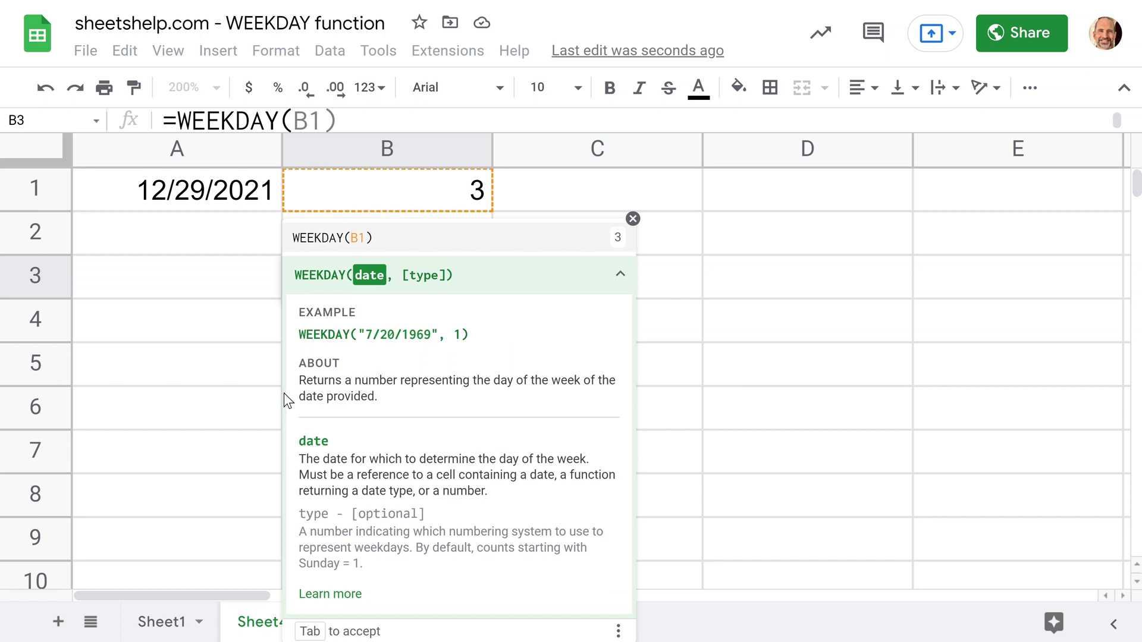
pyautogui.press('BackSpace')
pyautogui.write('DATE')
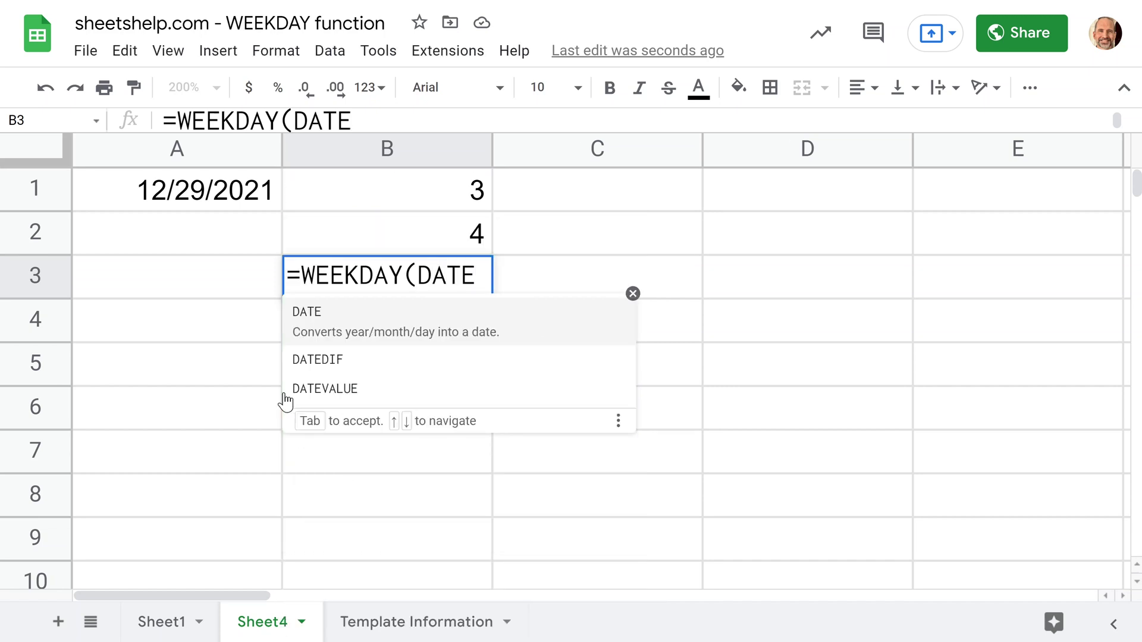
pyautogui.write('(2')
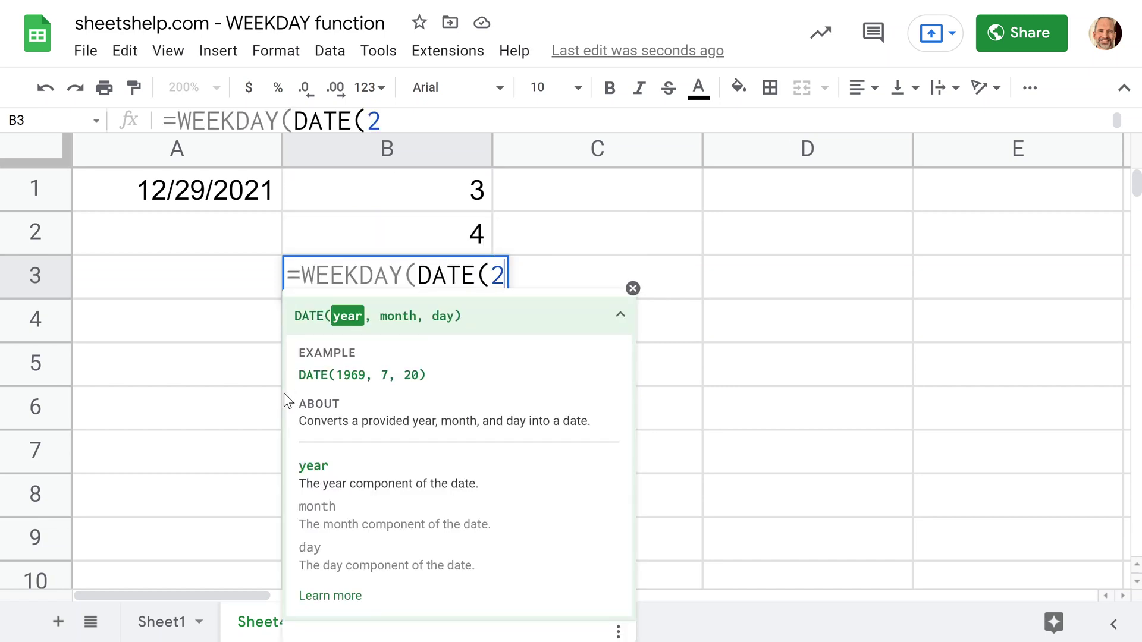
pyautogui.write('021,12,29')
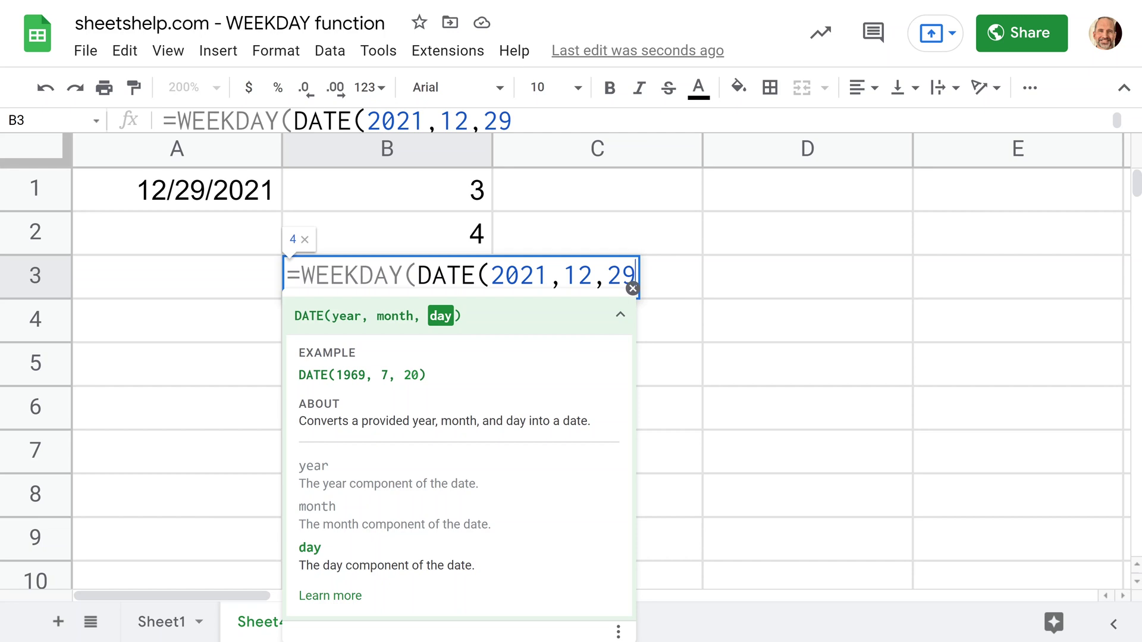
pyautogui.moveTo(548, 274); pyautogui.dragTo(490, 275)
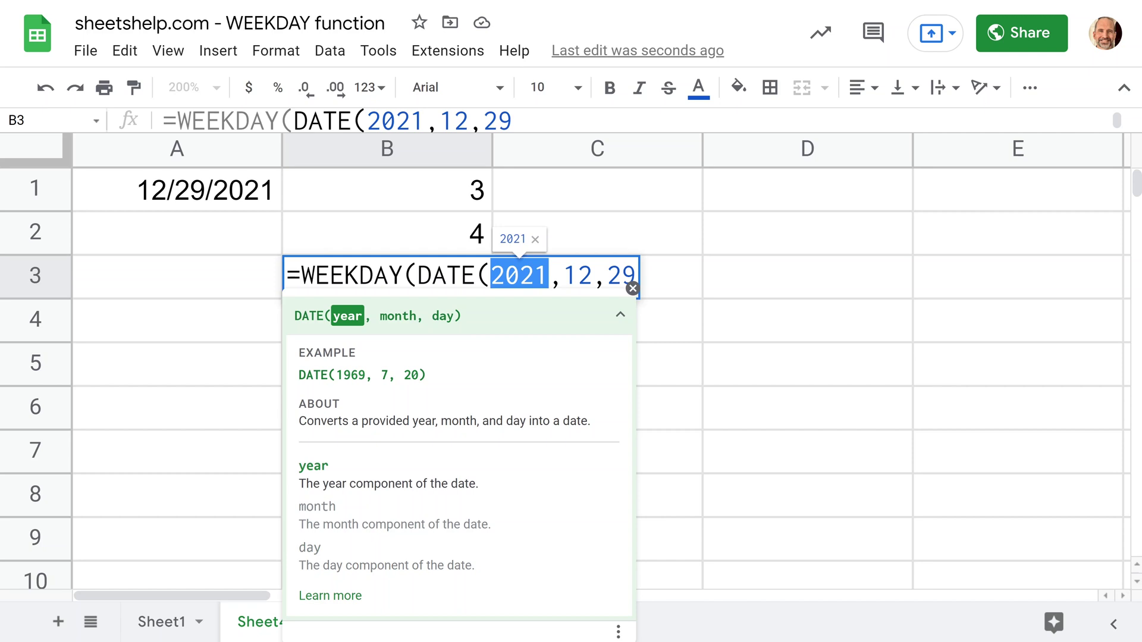
pyautogui.press('Escape')
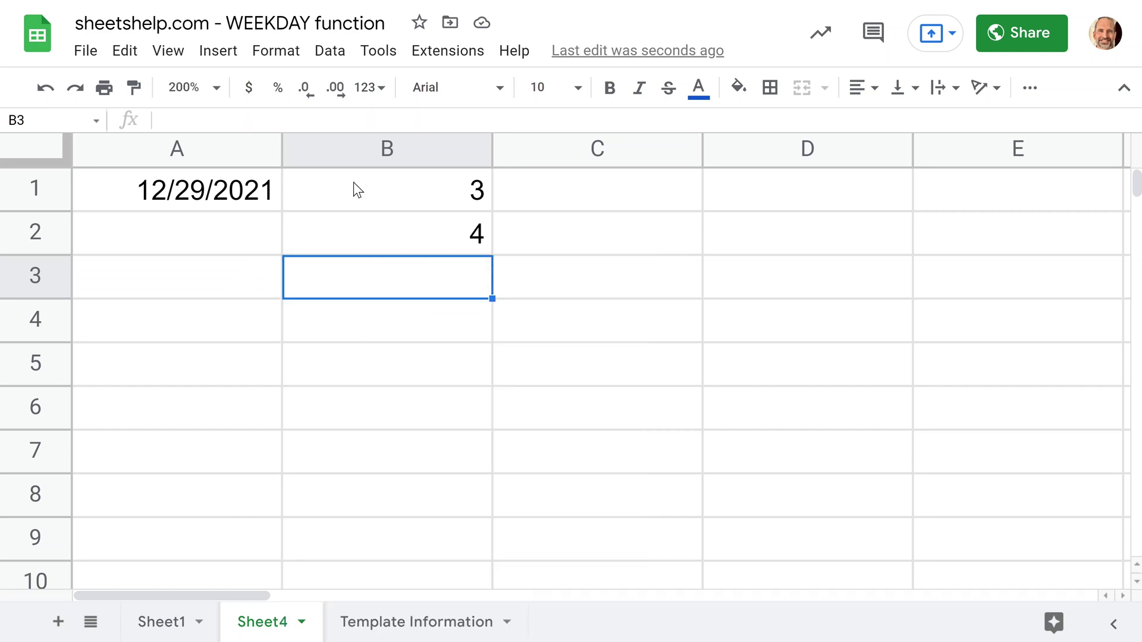
# Step: Rewrite B1 as =CHOOSE(WEEKDAY(A1),"Sunday",…,"Saturday"), displaying Wednesday
pyautogui.click(367, 204)
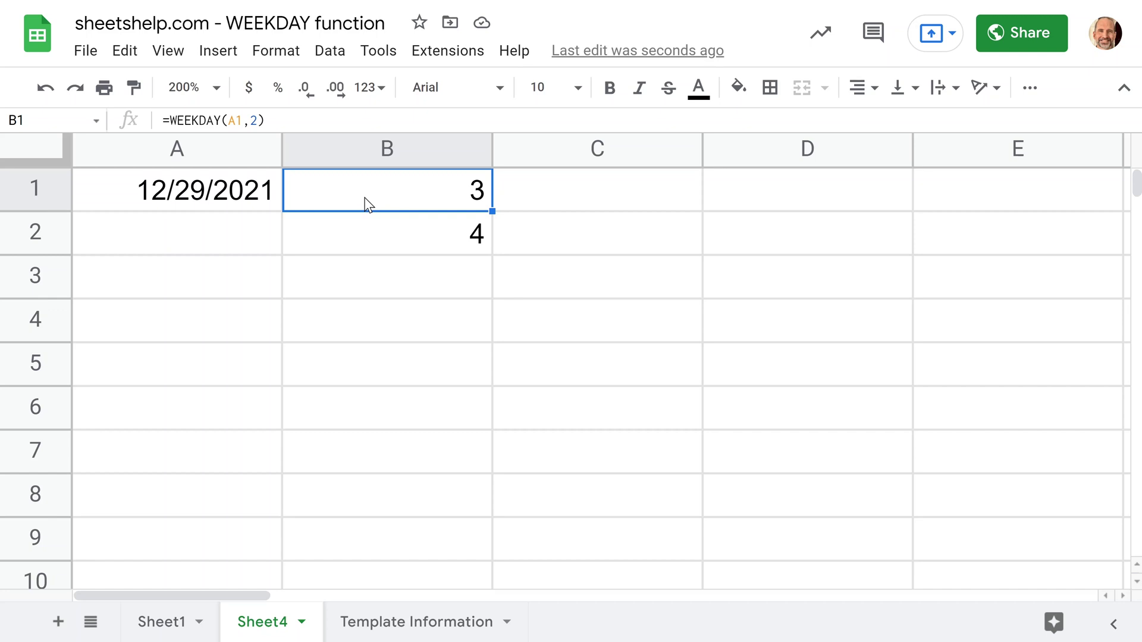
pyautogui.write('=')
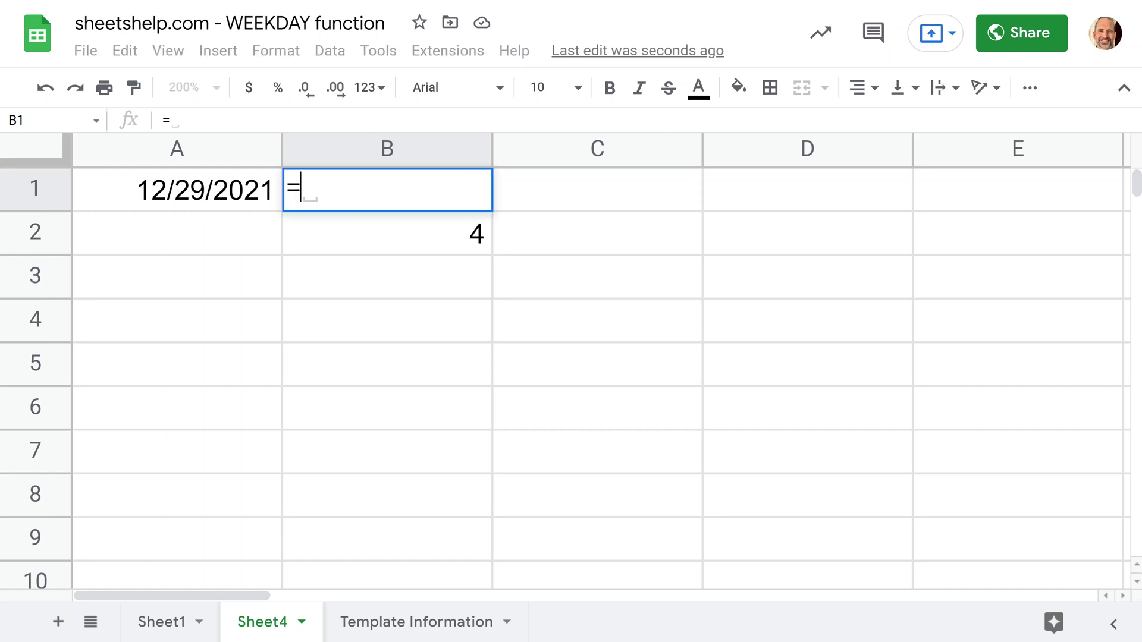
pyautogui.write('CH')
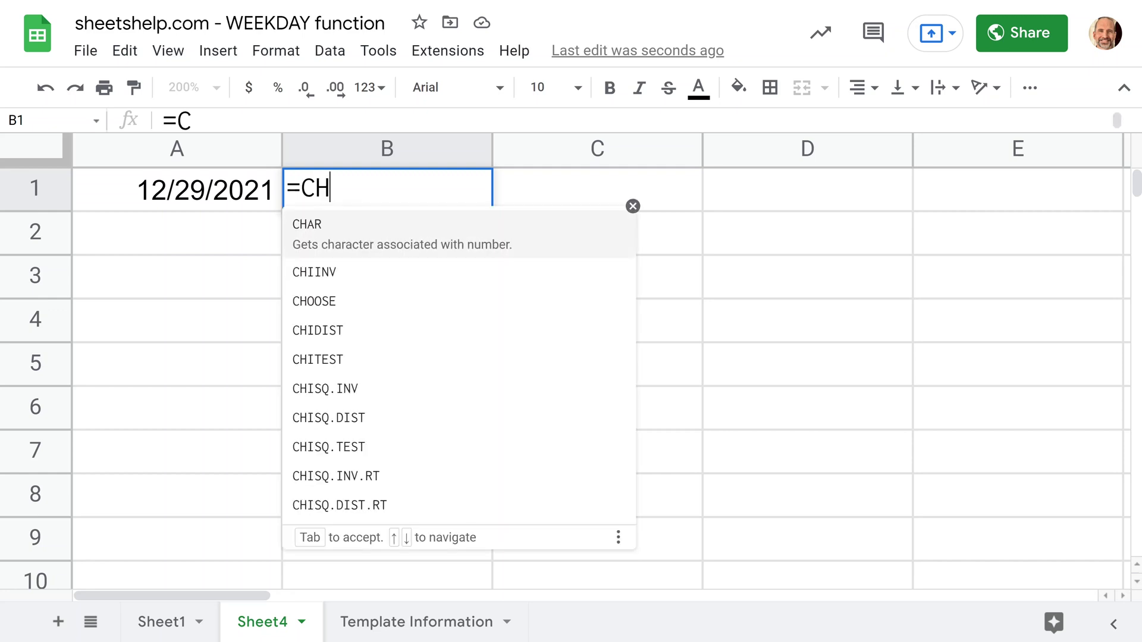
pyautogui.write('OOSE(')
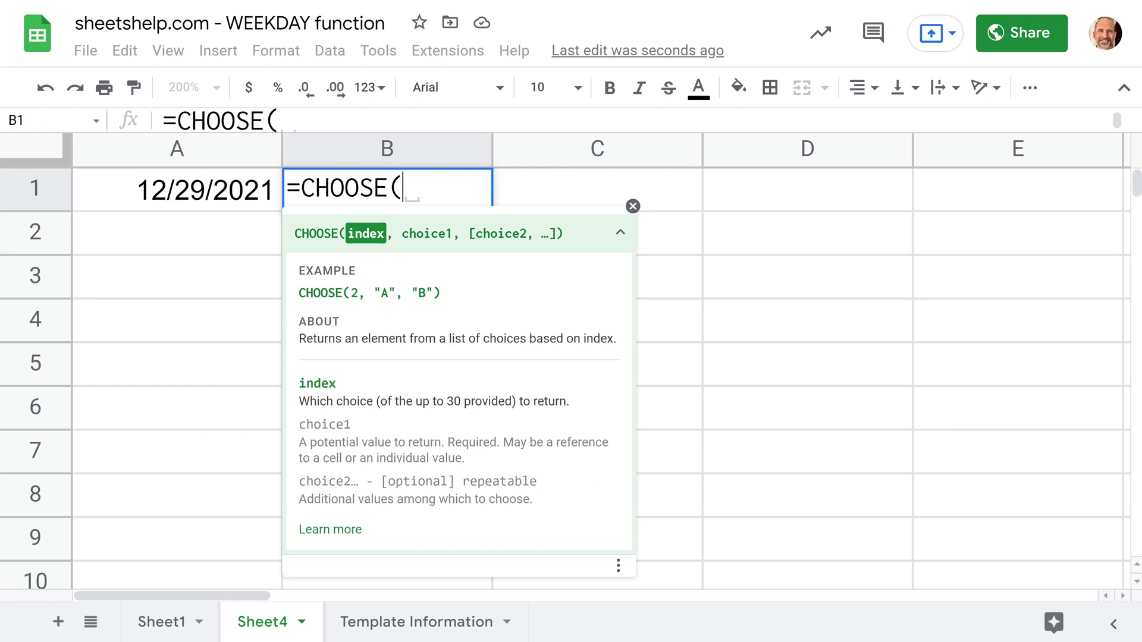
pyautogui.write('WEEKDAY')
pyautogui.press('Tab')
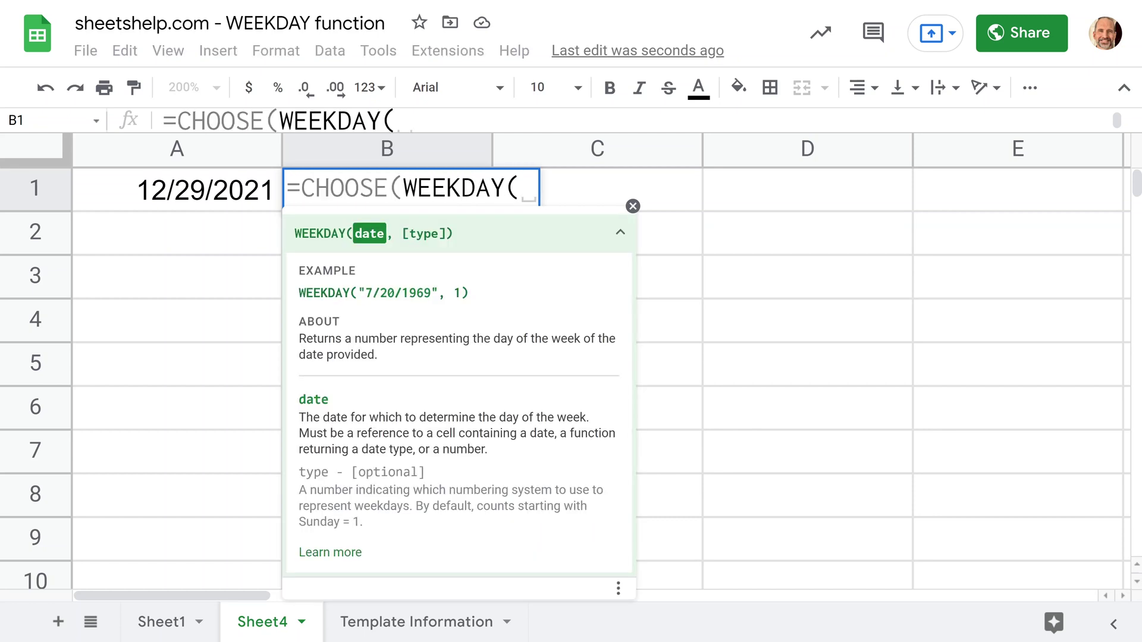
pyautogui.click(225, 196)
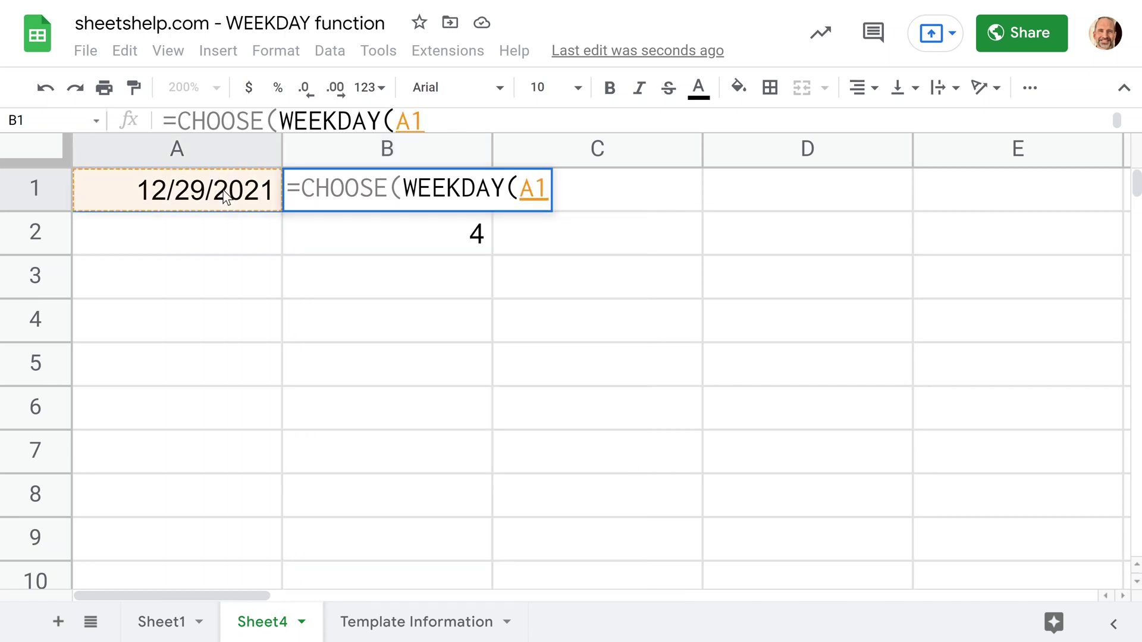
pyautogui.write(')')
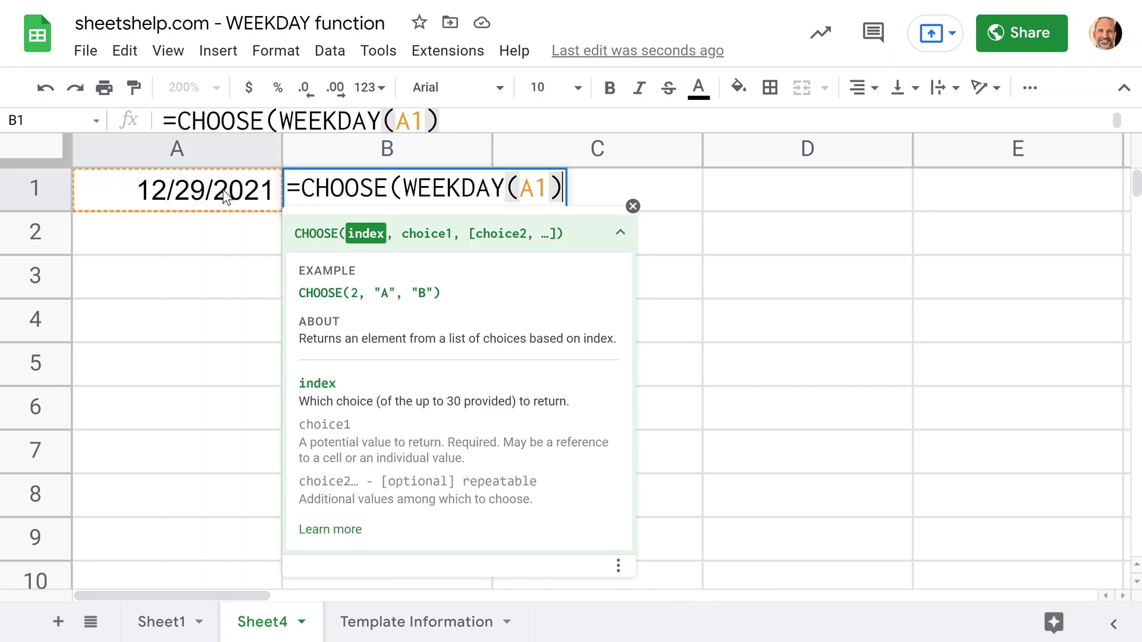
pyautogui.write('M')
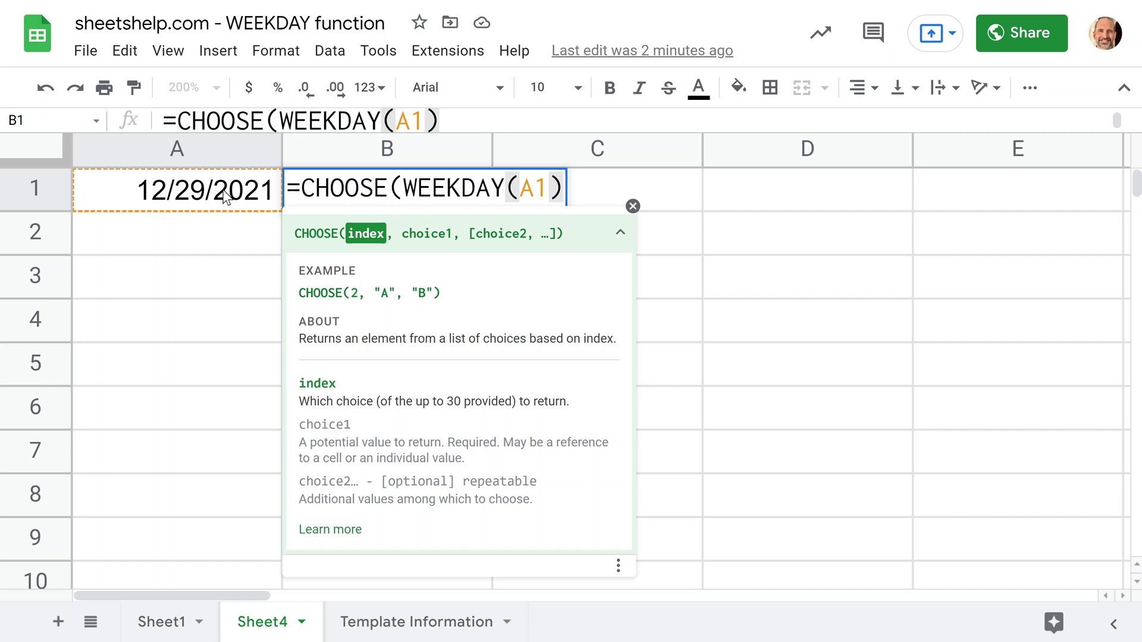
pyautogui.write(',"')
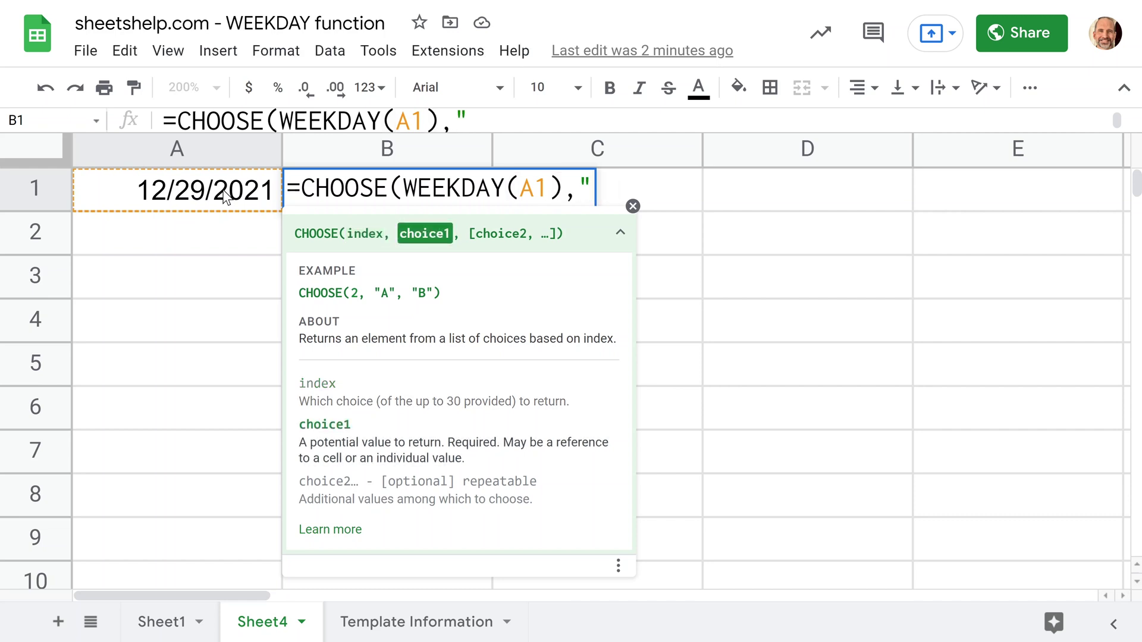
pyautogui.press('BackSpace')
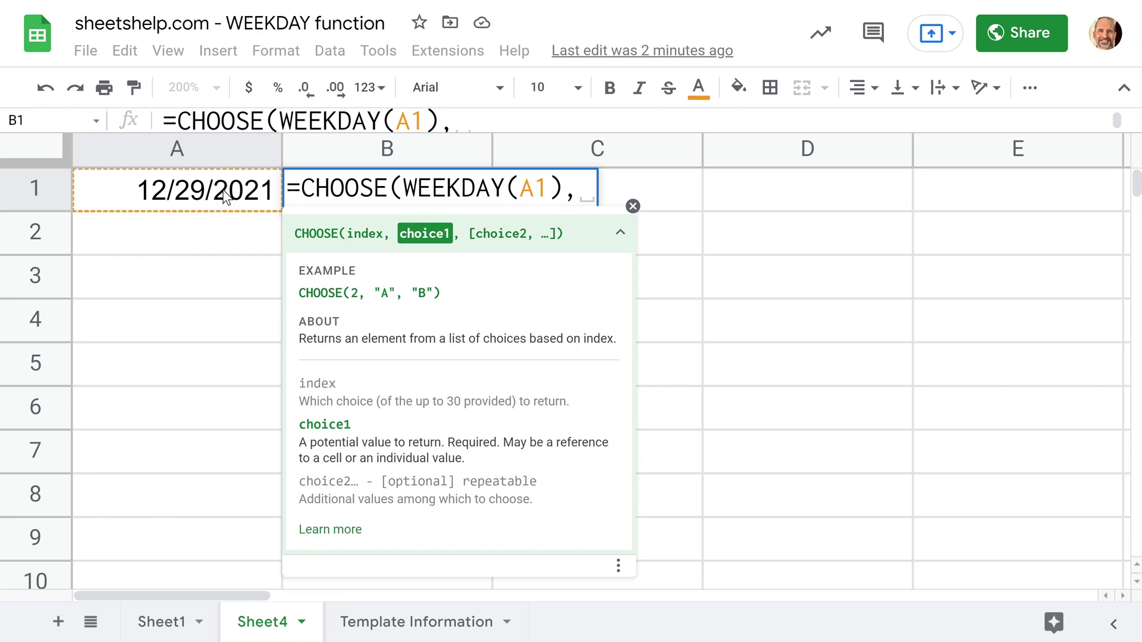
pyautogui.write('"')
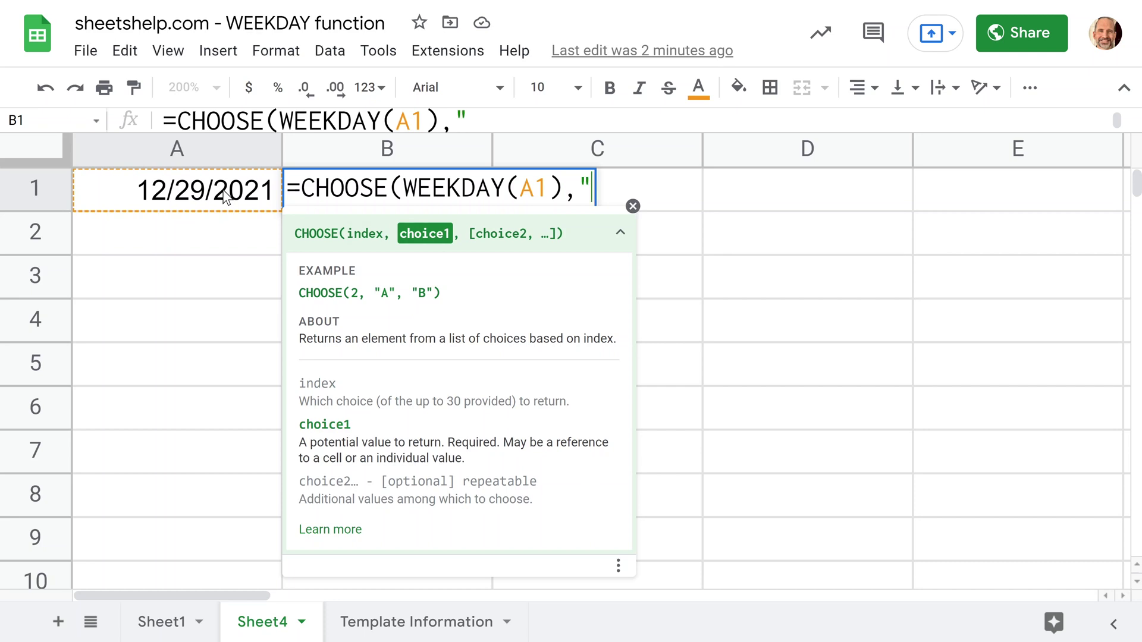
pyautogui.write('Sund')
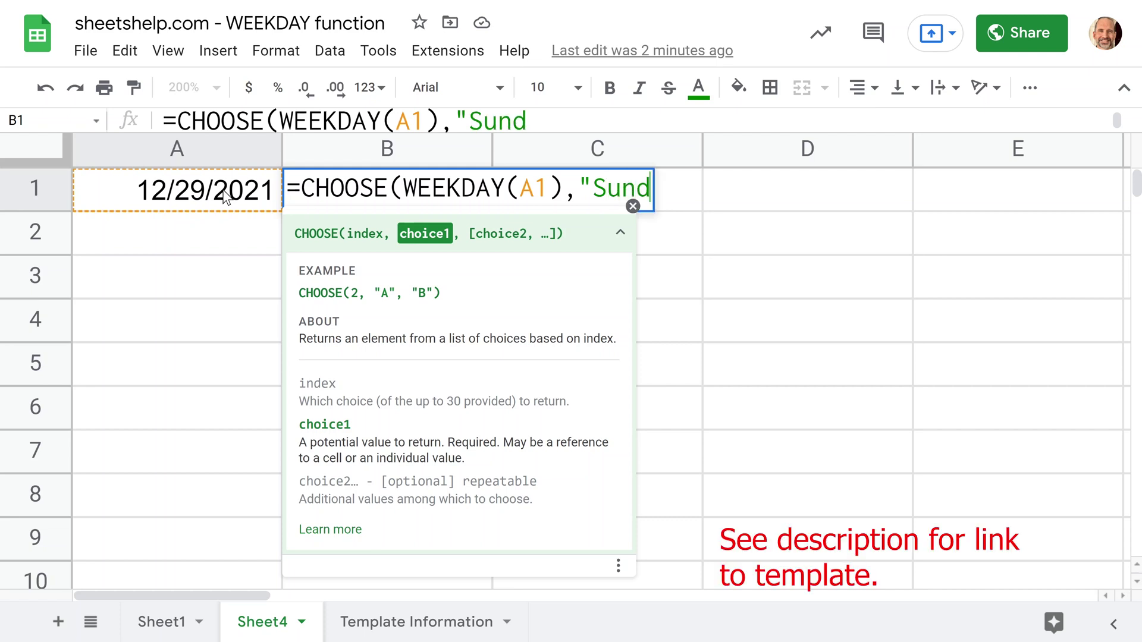
pyautogui.write('ay",')
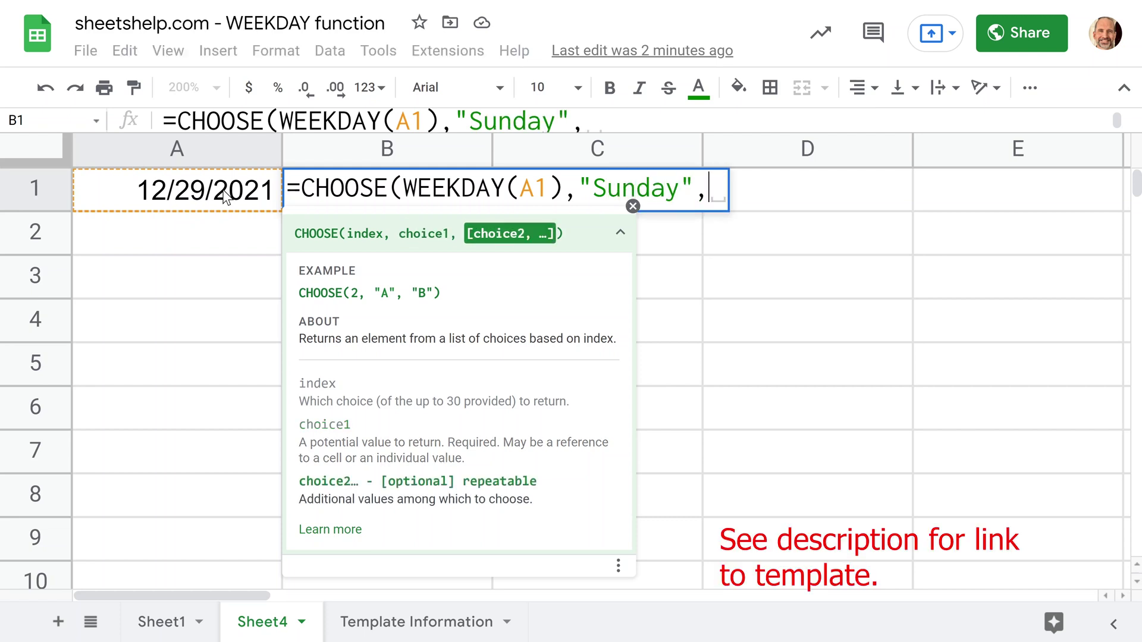
pyautogui.write('"Monday","T')
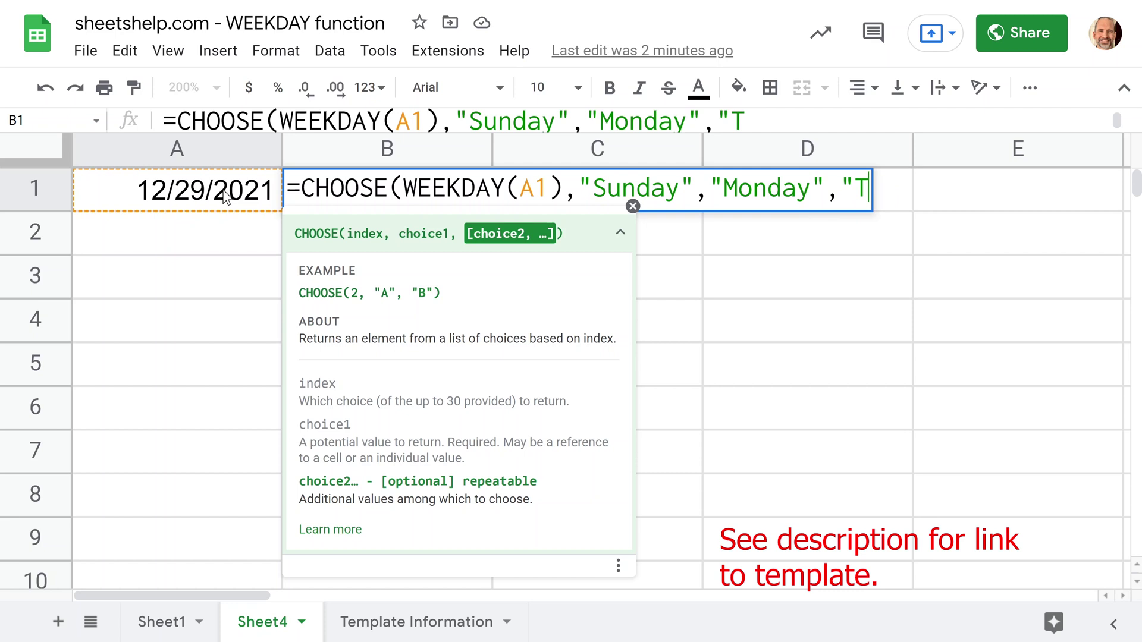
pyautogui.write('uesday","Wednesday","Thurs')
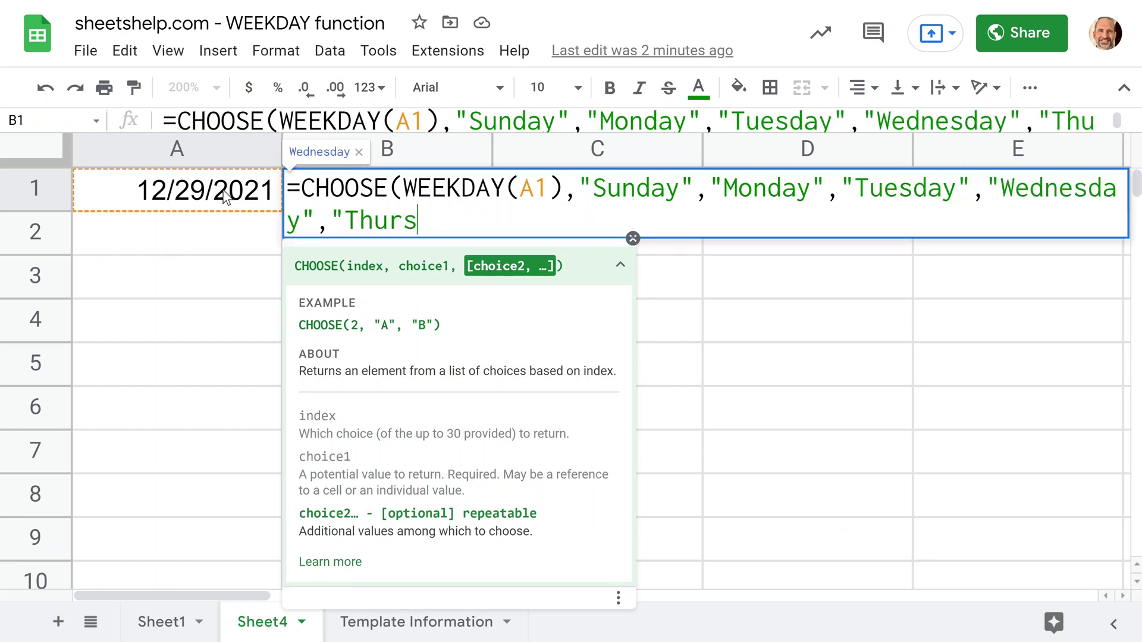
pyautogui.write('day","Friday","Satur')
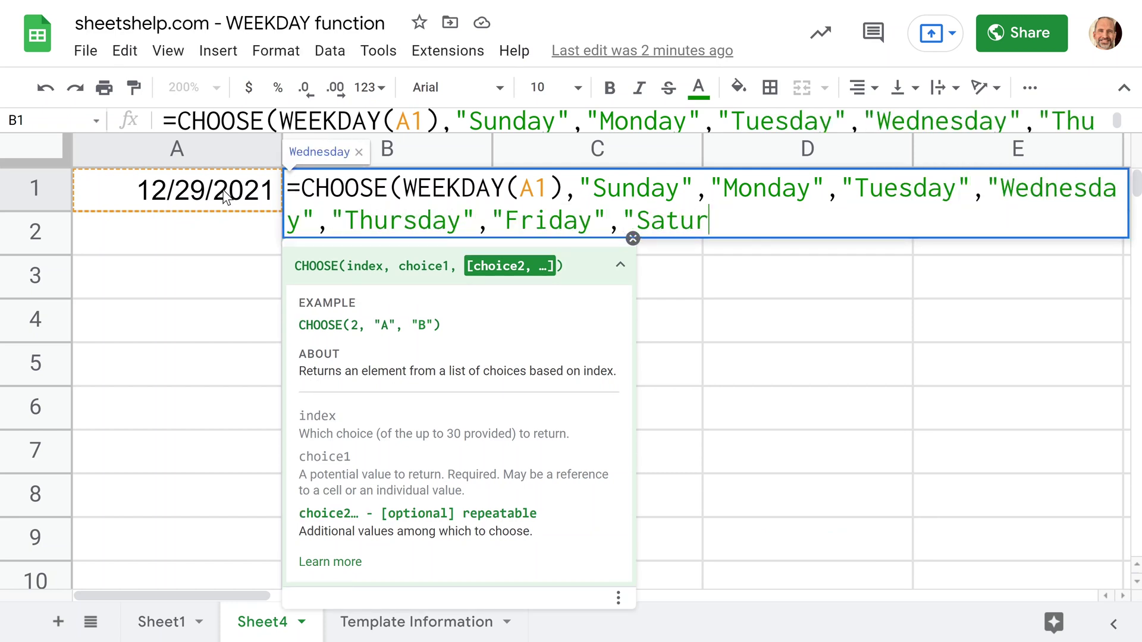
pyautogui.write('day")')
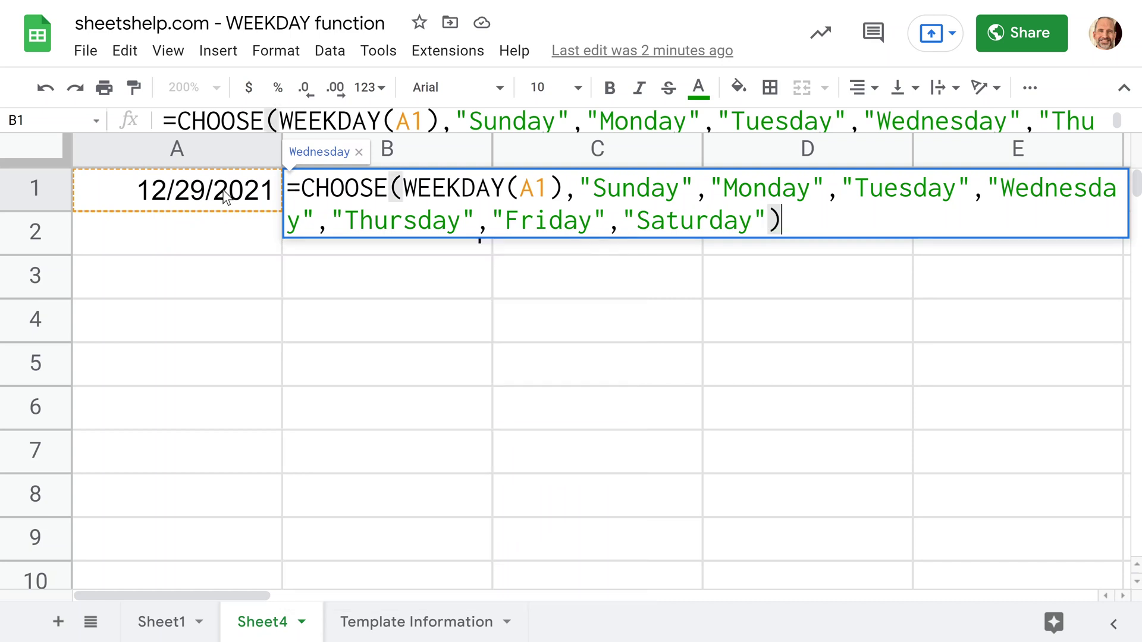
pyautogui.press('Return')
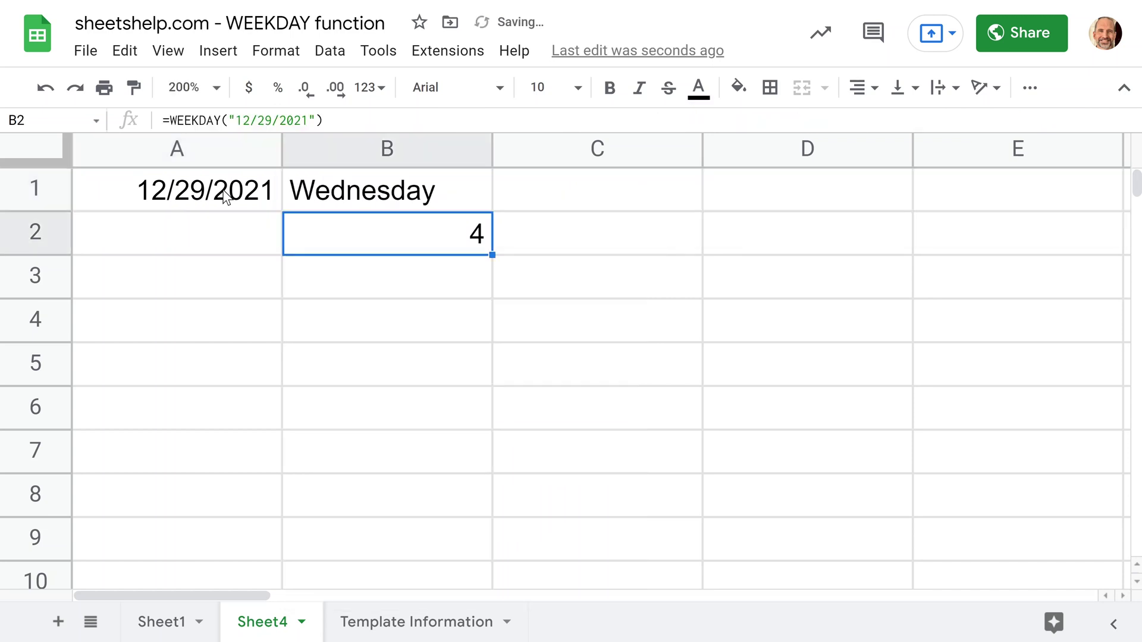
# Step: Review the A1 and B1 formulas, then enter =today()+1 in A2 and =today()+2 in A3
pyautogui.click(324, 195)
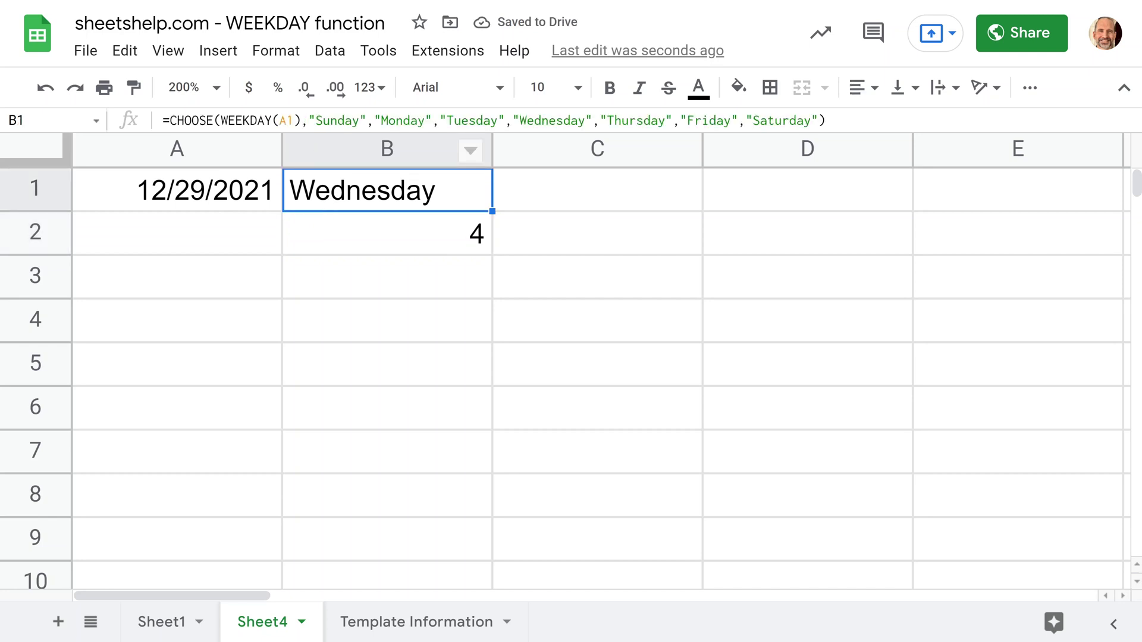
pyautogui.click(189, 200)
pyautogui.click(292, 208)
pyautogui.click(212, 232)
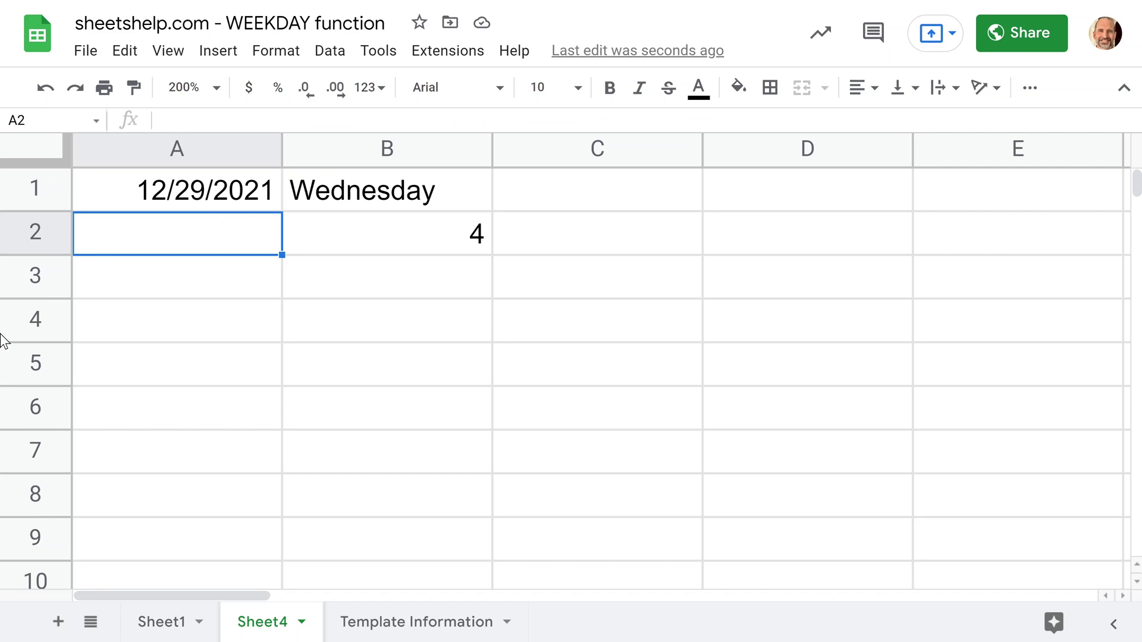
pyautogui.write('=today')
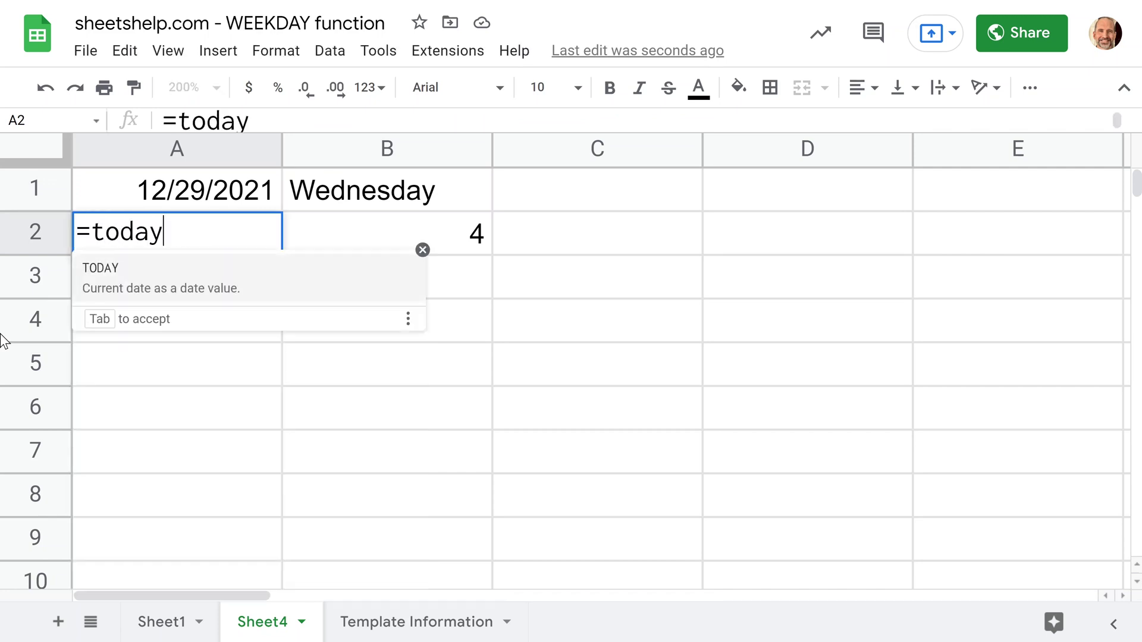
pyautogui.write('()+')
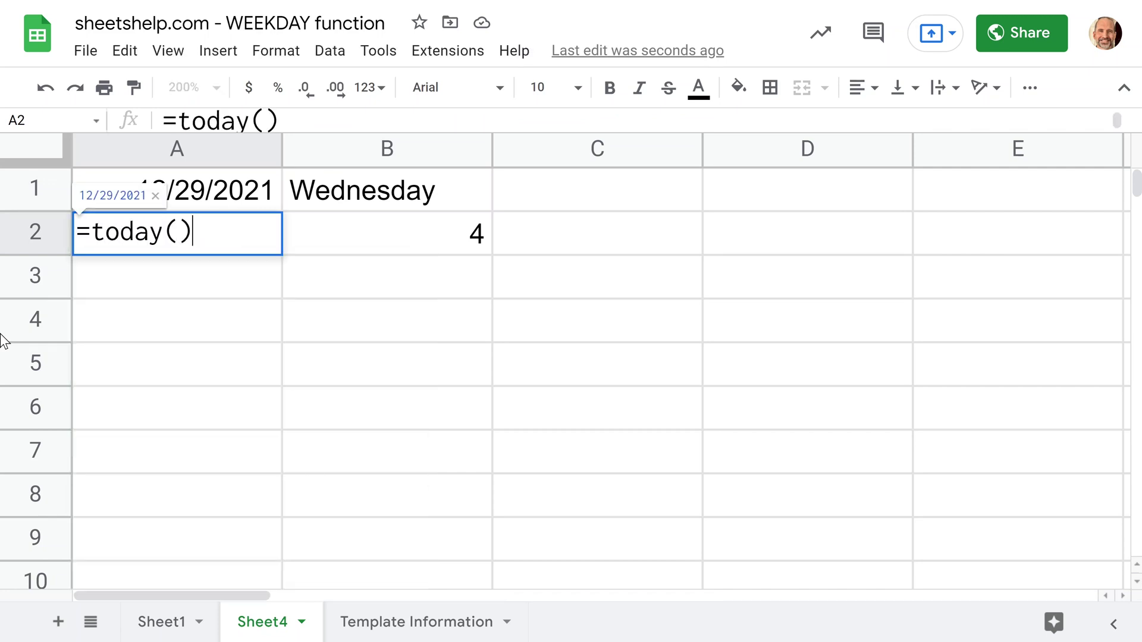
pyautogui.write('1')
pyautogui.press('Return')
pyautogui.write('=today(')
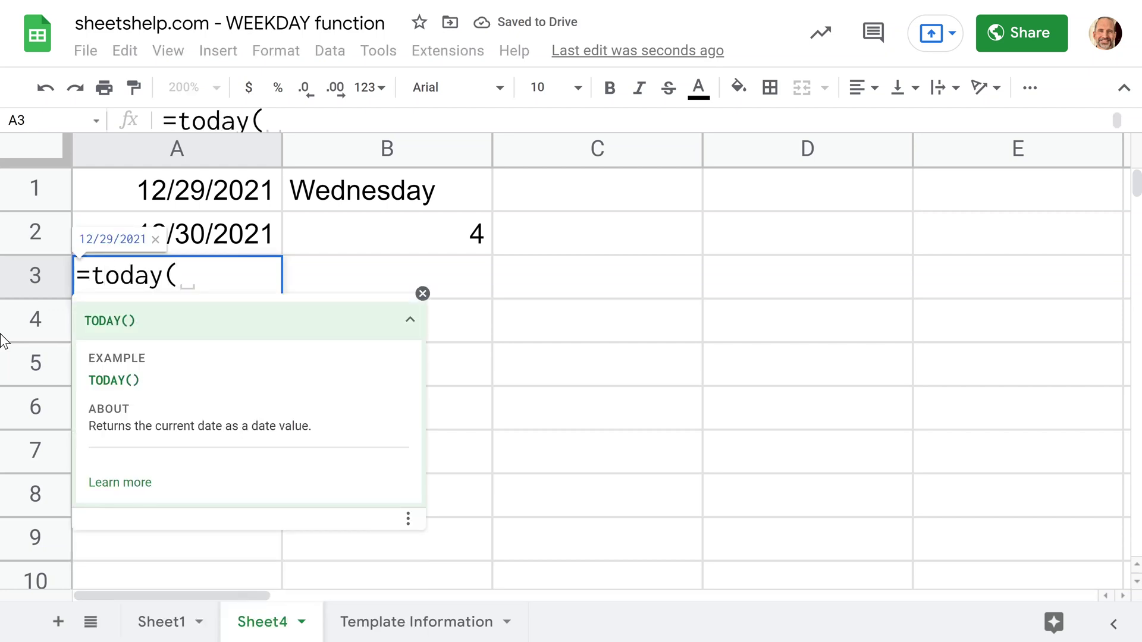
pyautogui.write(')+2')
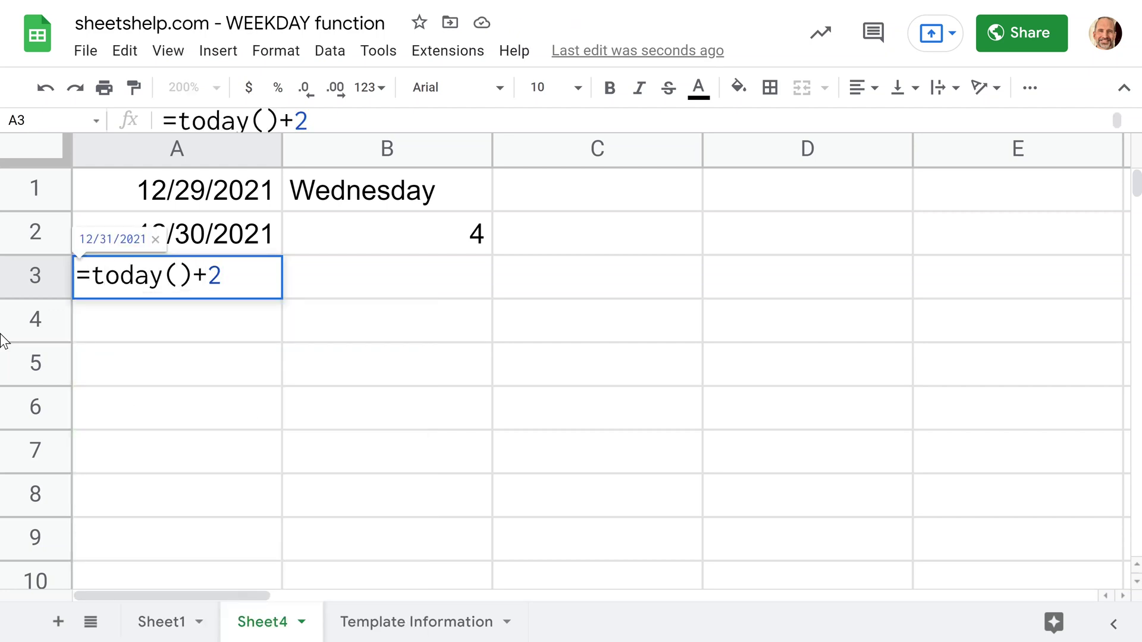
pyautogui.press('Return')
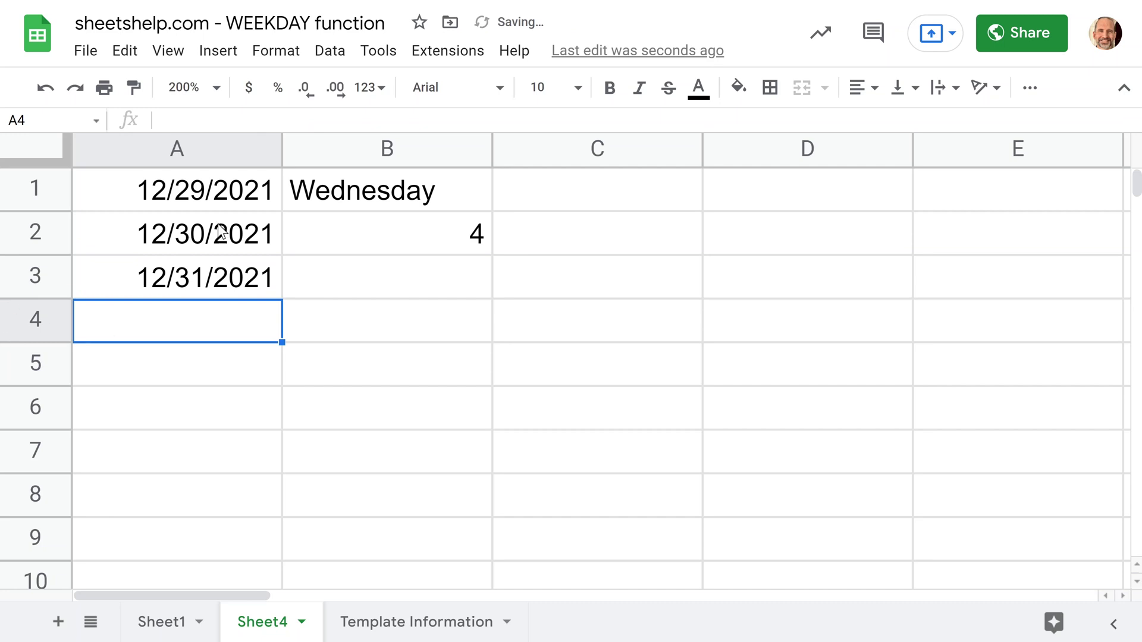
# Step: Fill B1's CHOOSE formula down to B3, showing Wednesday, Thursday and Friday
pyautogui.click(364, 202)
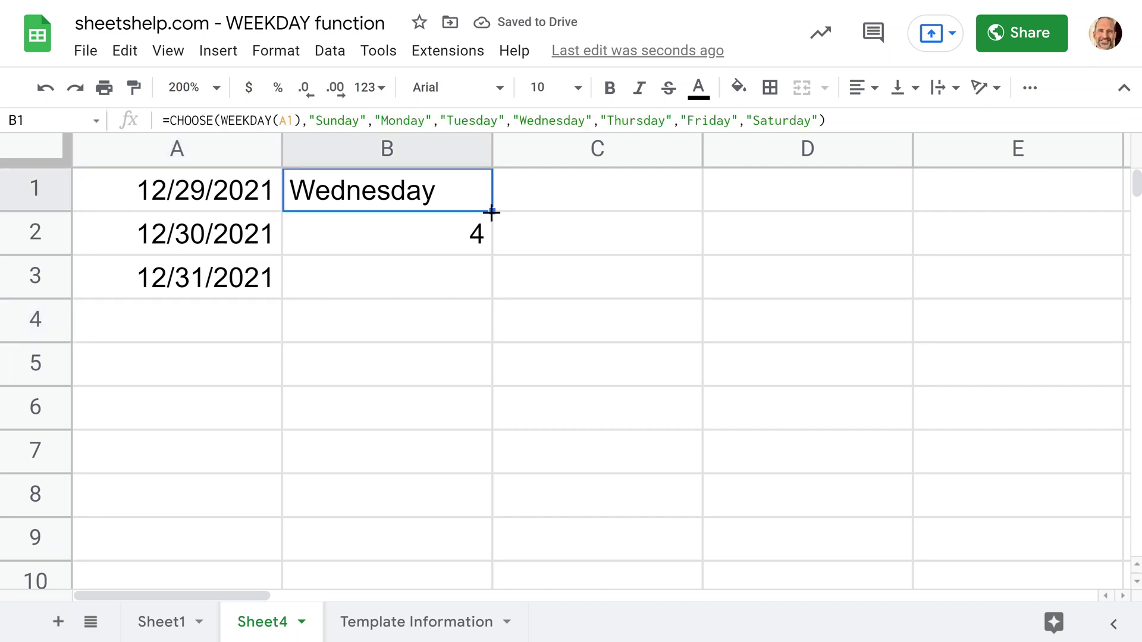
pyautogui.moveTo(493, 212); pyautogui.dragTo(494, 278)
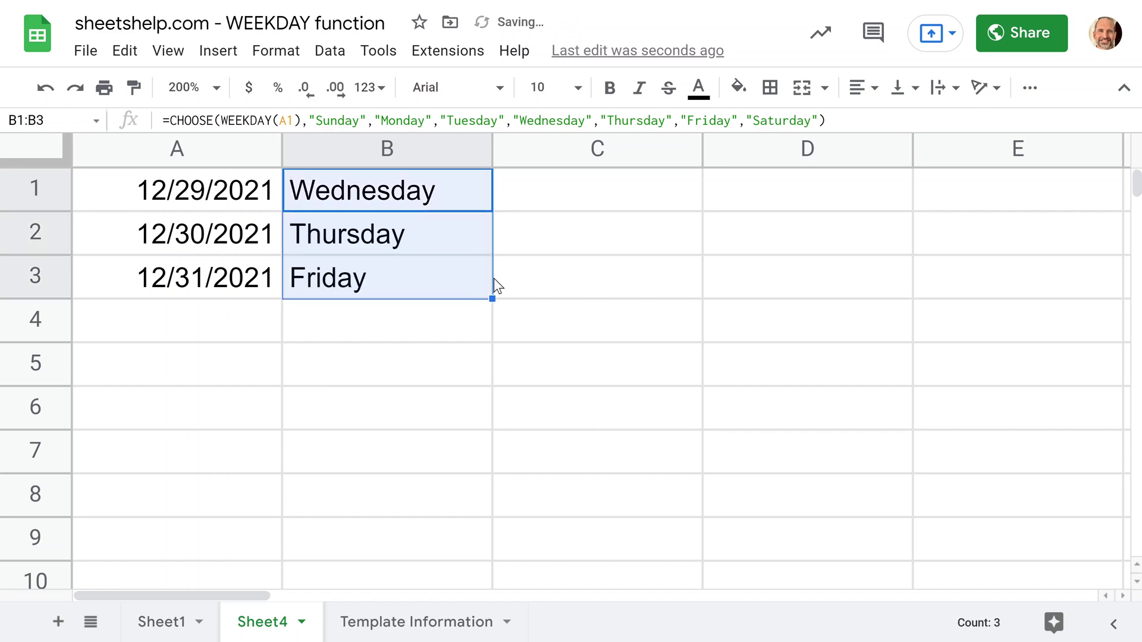